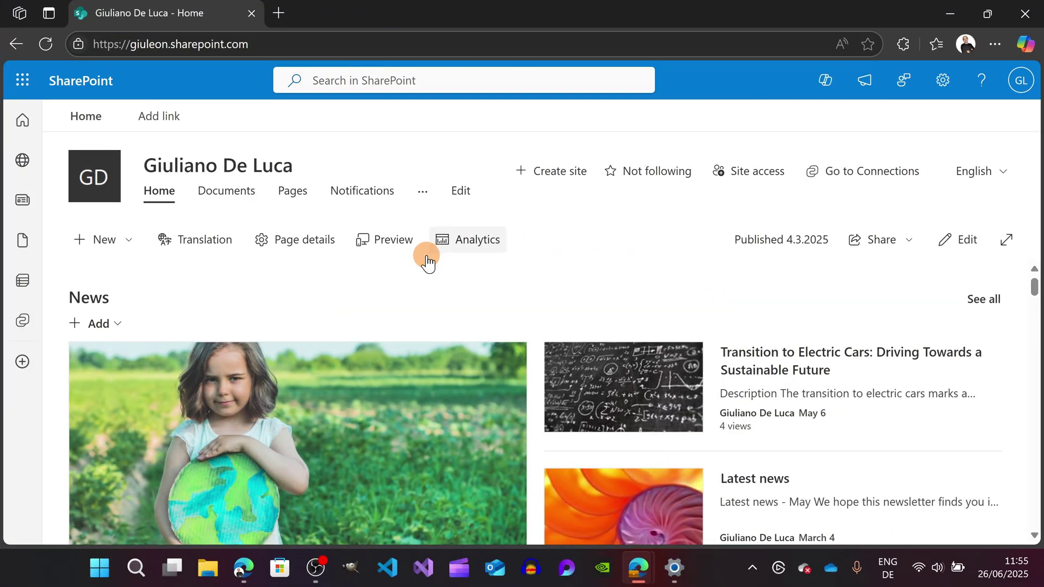
Step: Start a new page from New > Page and browse the From Microsoft templates in the gallery
click(126, 249)
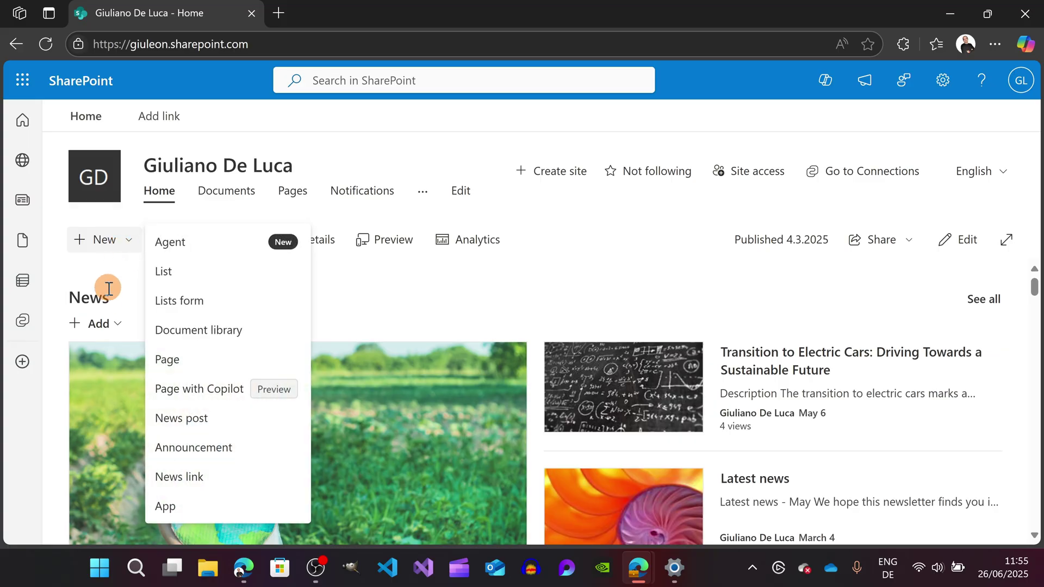
click(175, 361)
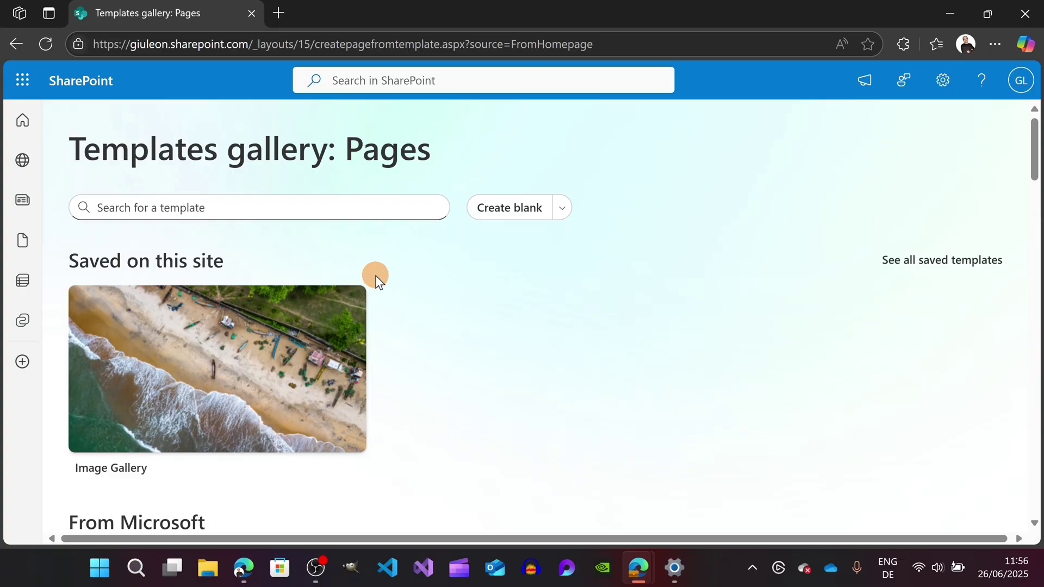
scroll(376, 275, down, 1)
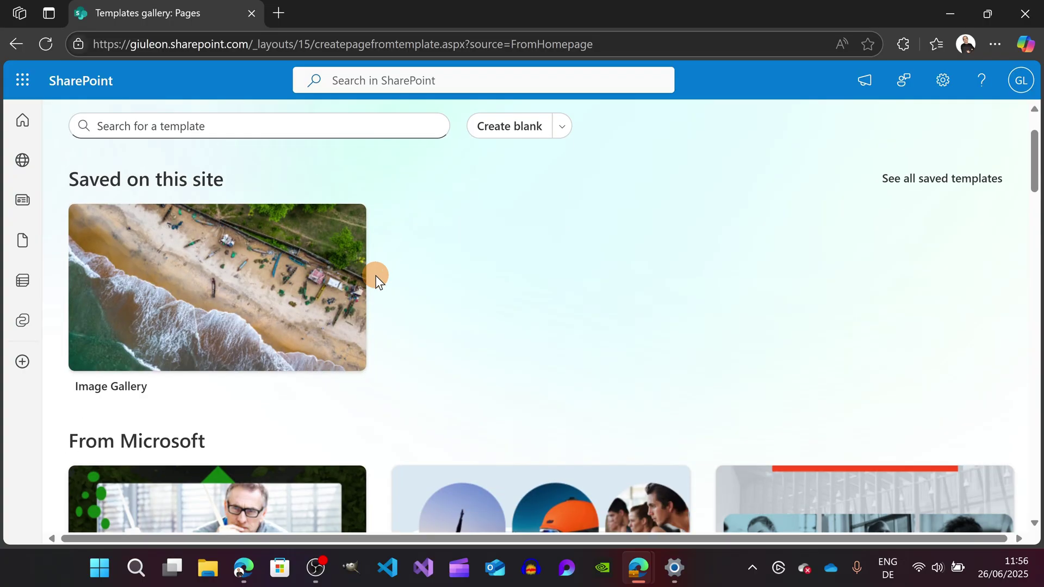
scroll(376, 275, down, 1)
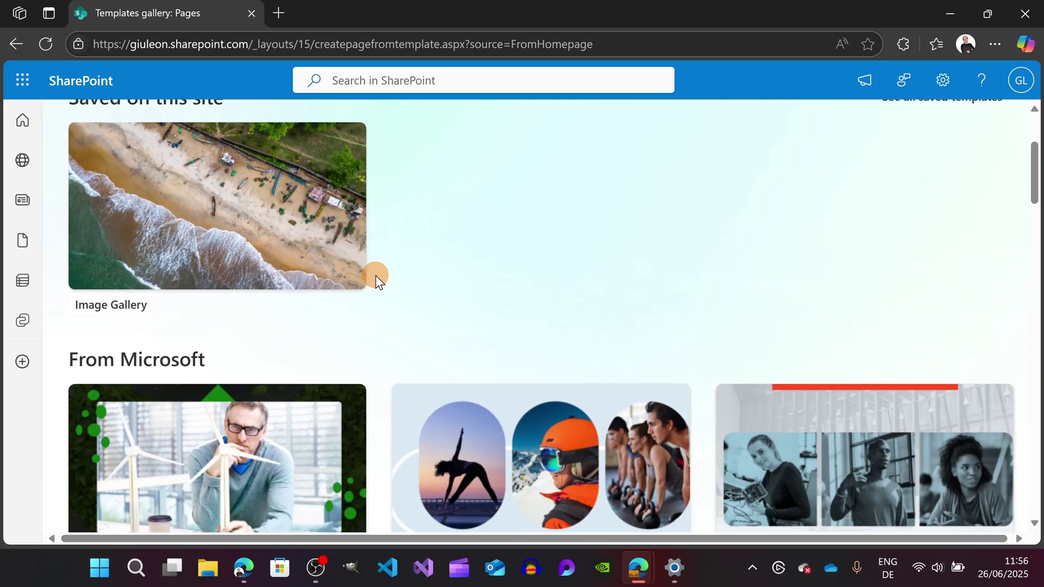
scroll(376, 275, up, 2)
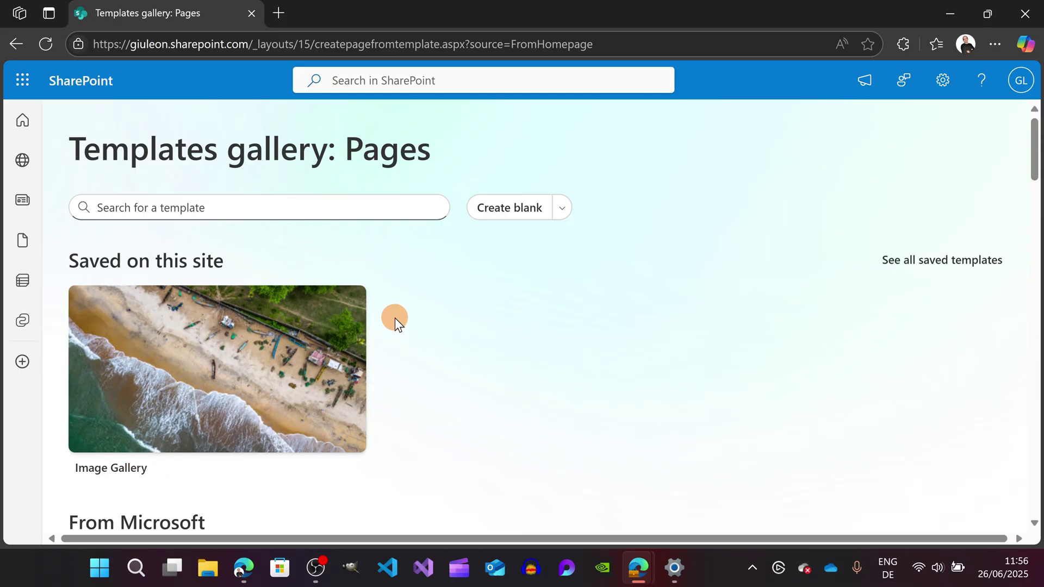
scroll(515, 314, down, 4)
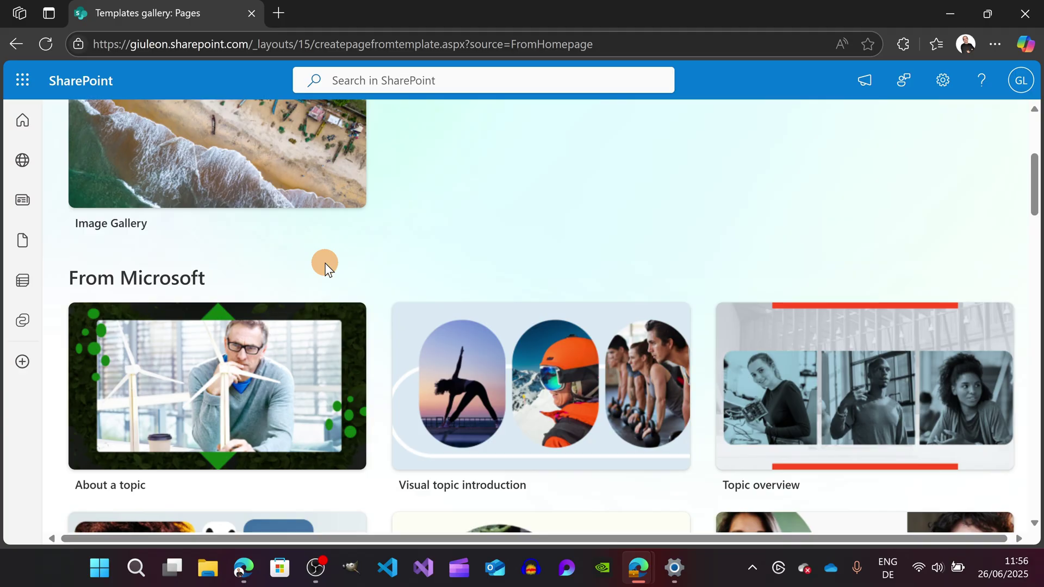
scroll(625, 210, up, 4)
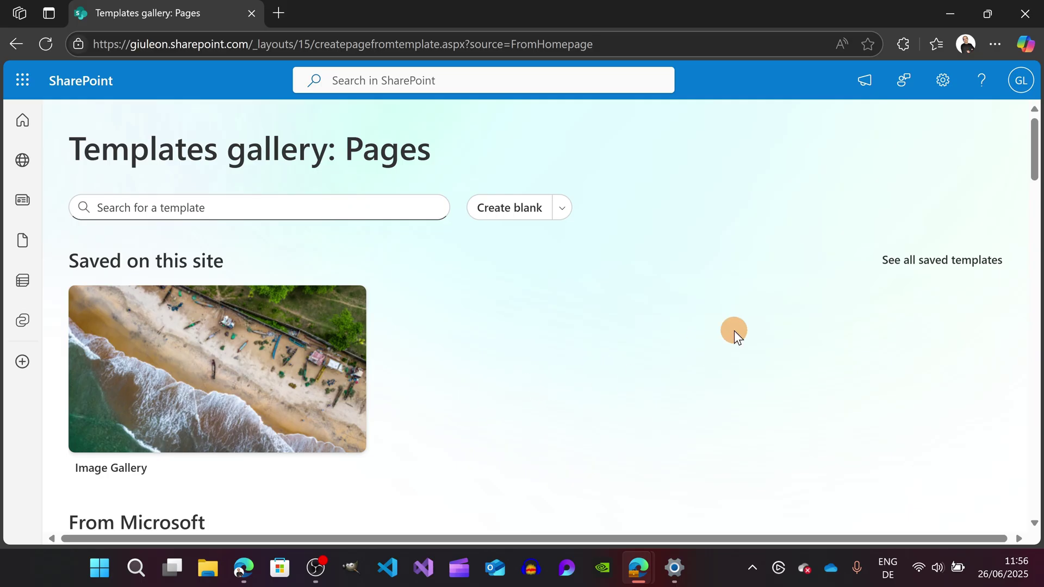
Step: Go to Site contents and open the Templates folder inside the Site Pages library
click(944, 81)
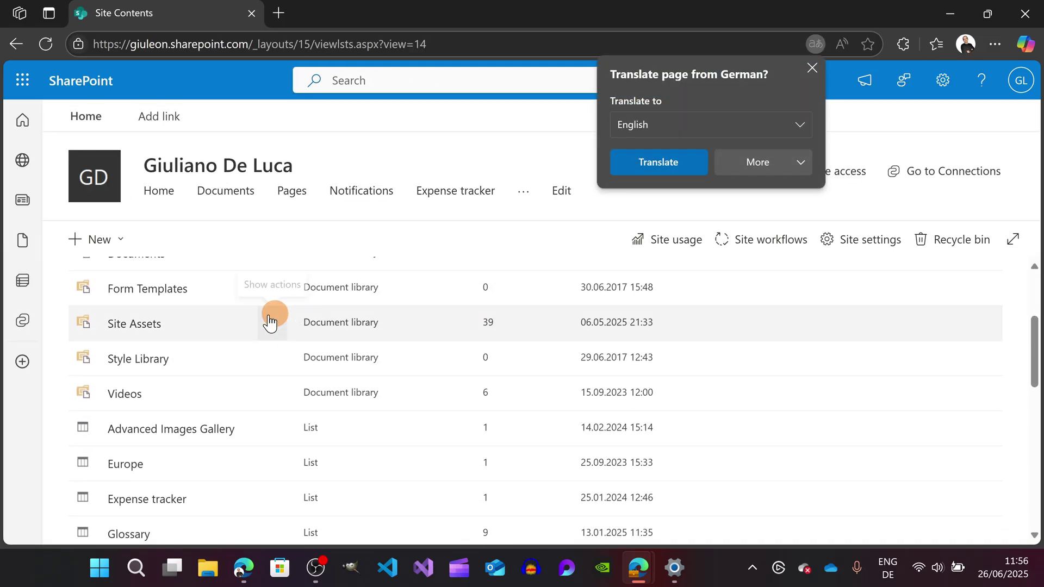
scroll(237, 326, down, 8)
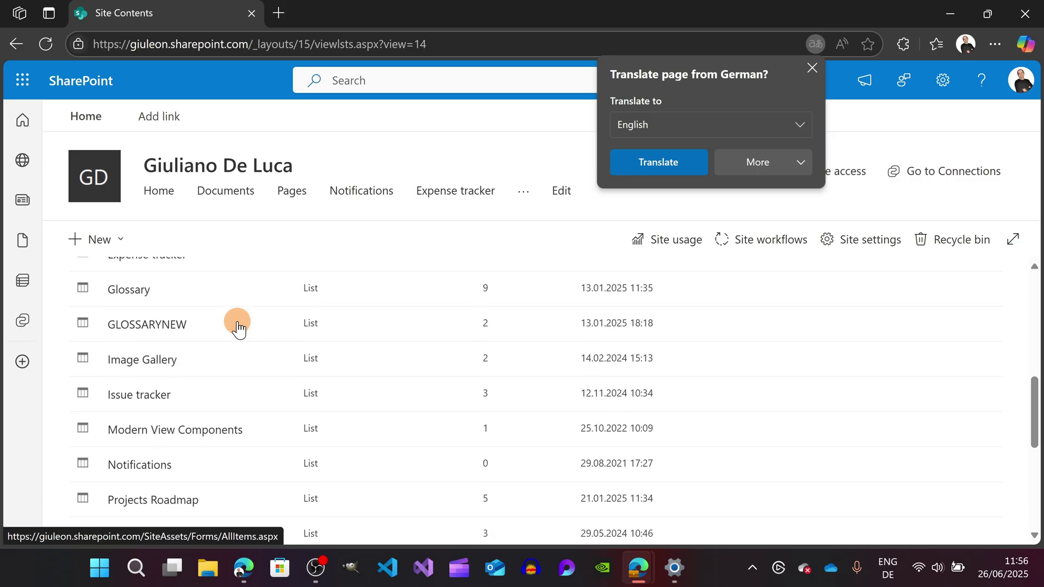
scroll(238, 326, down, 3)
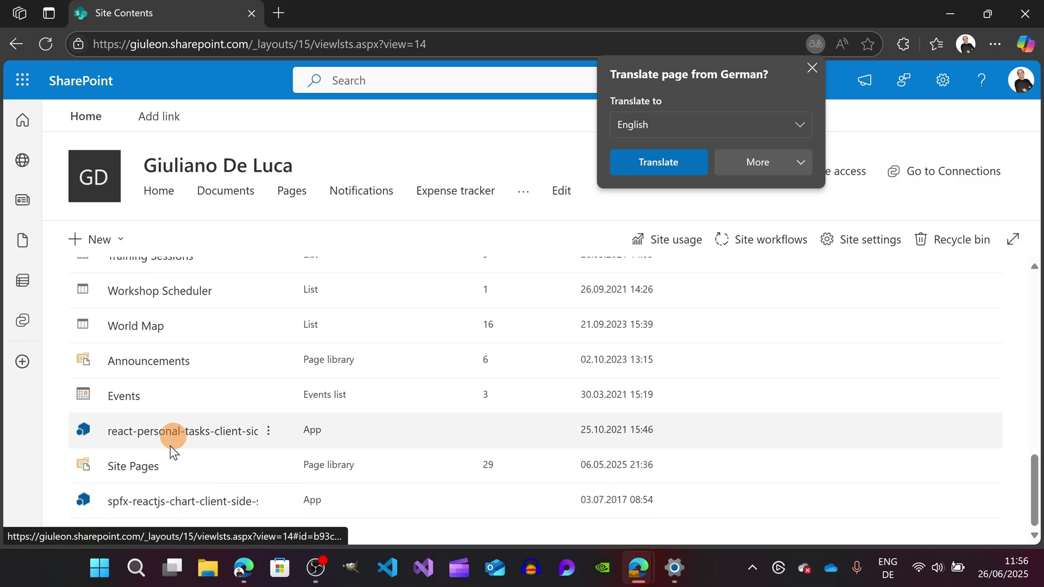
click(154, 470)
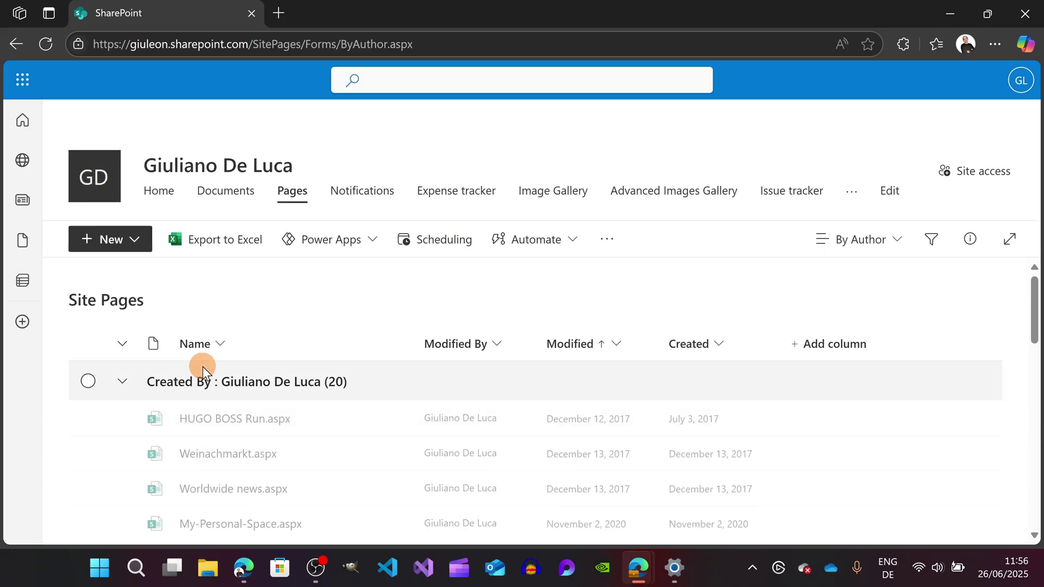
scroll(212, 380, down, 10)
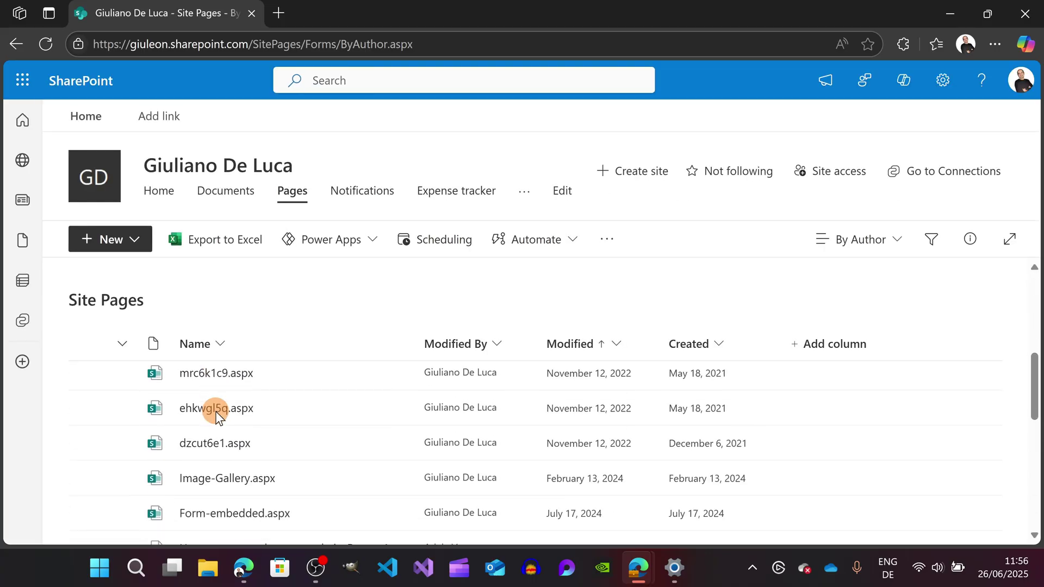
scroll(221, 396, down, 5)
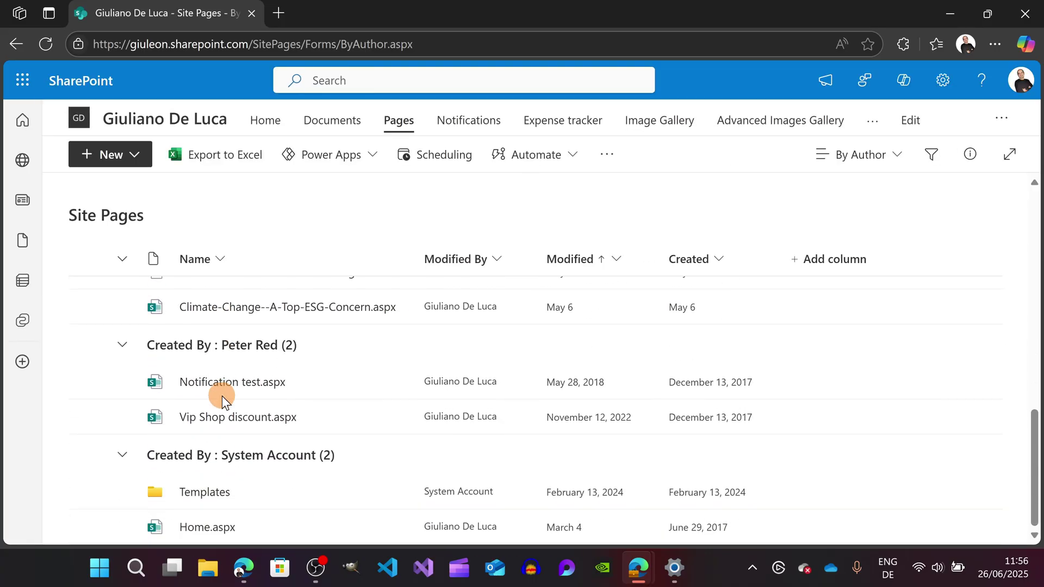
click(205, 496)
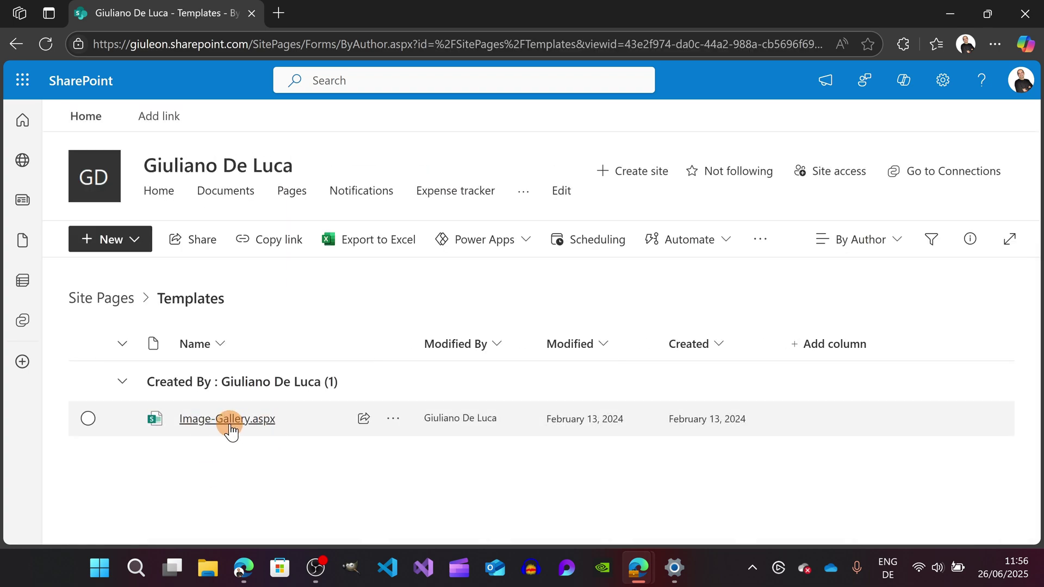
mouse_move(231, 429)
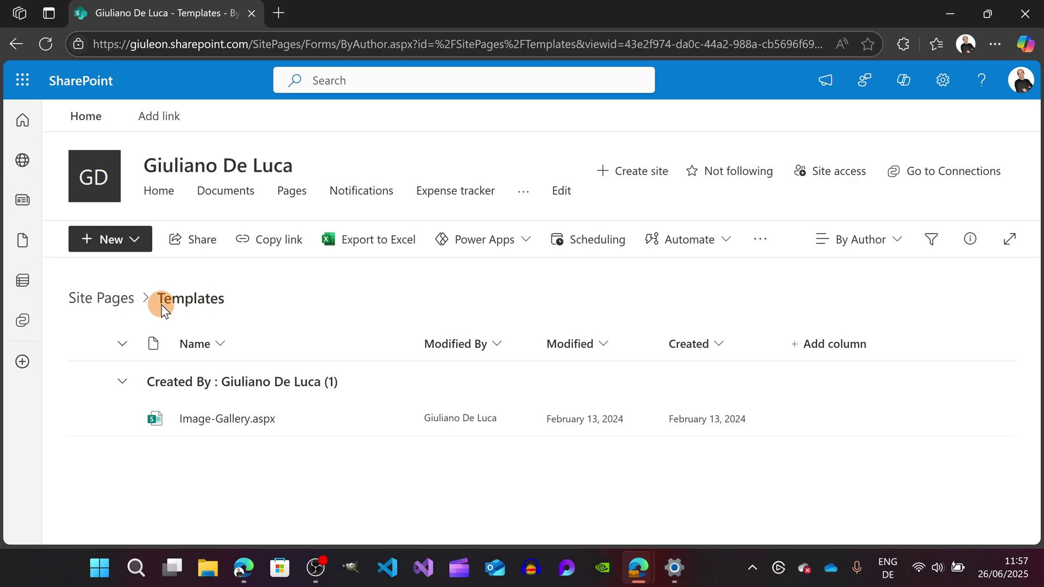
Step: Return Home, reopen New > Page, and expand Create blank to reveal Create private draft
click(137, 195)
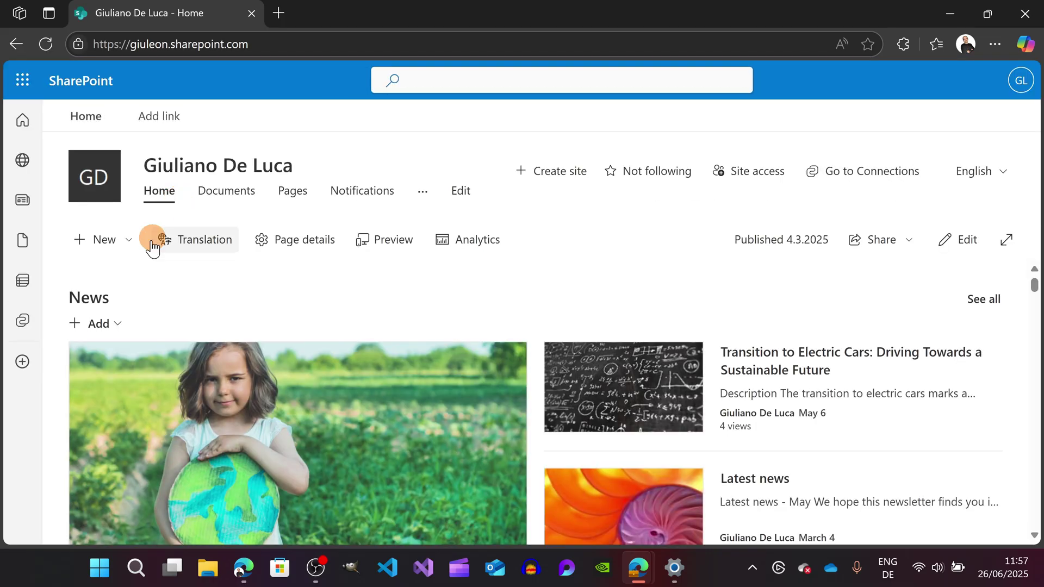
click(129, 256)
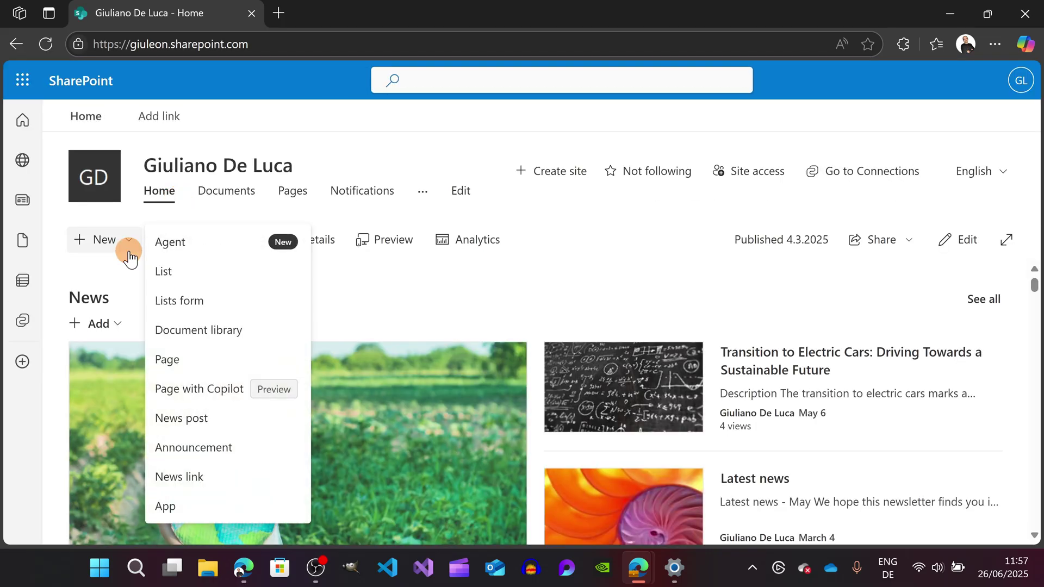
click(183, 360)
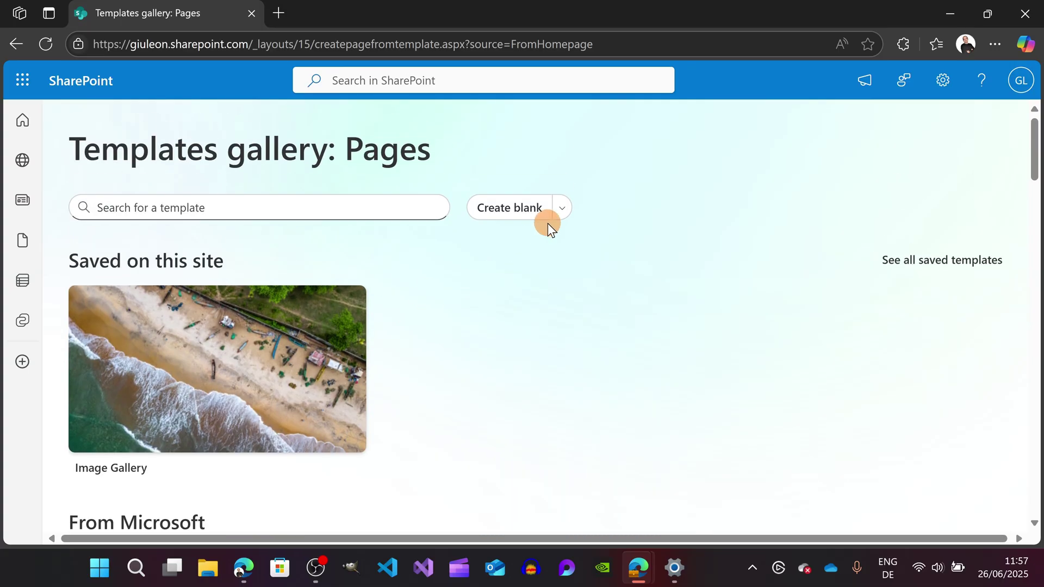
click(562, 212)
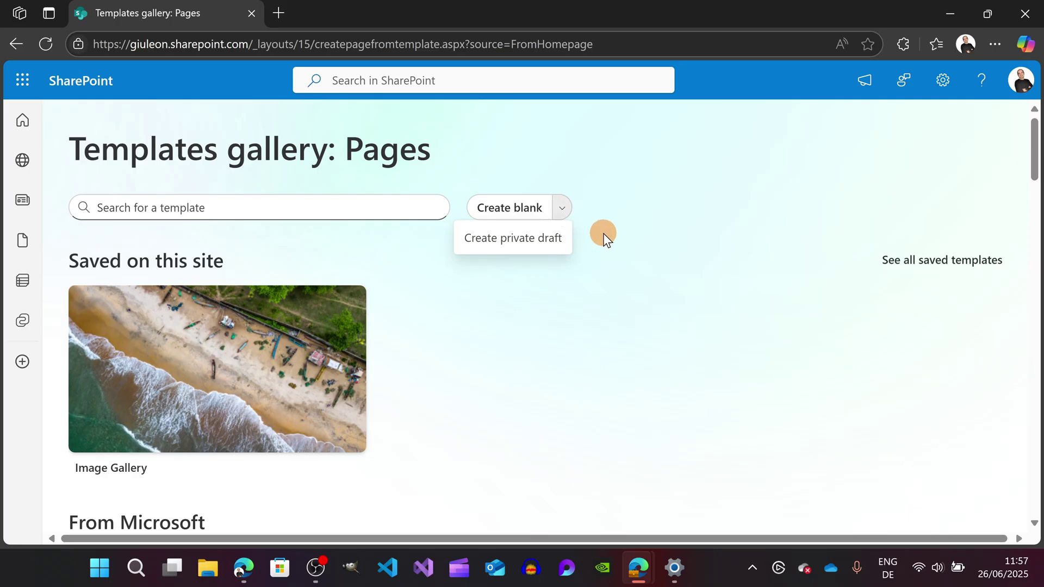
scroll(605, 263, down, 5)
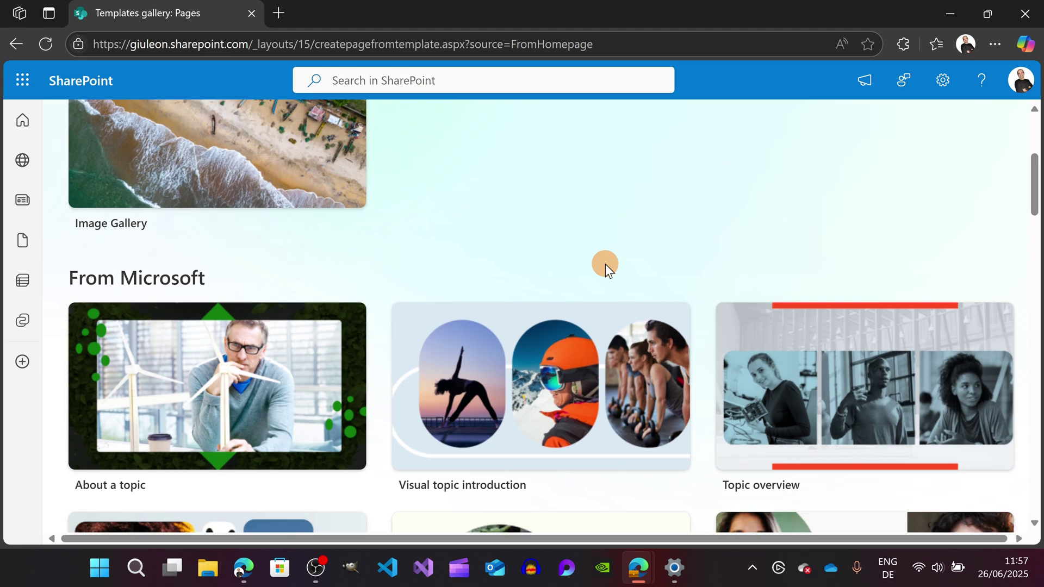
scroll(579, 266, down, 3)
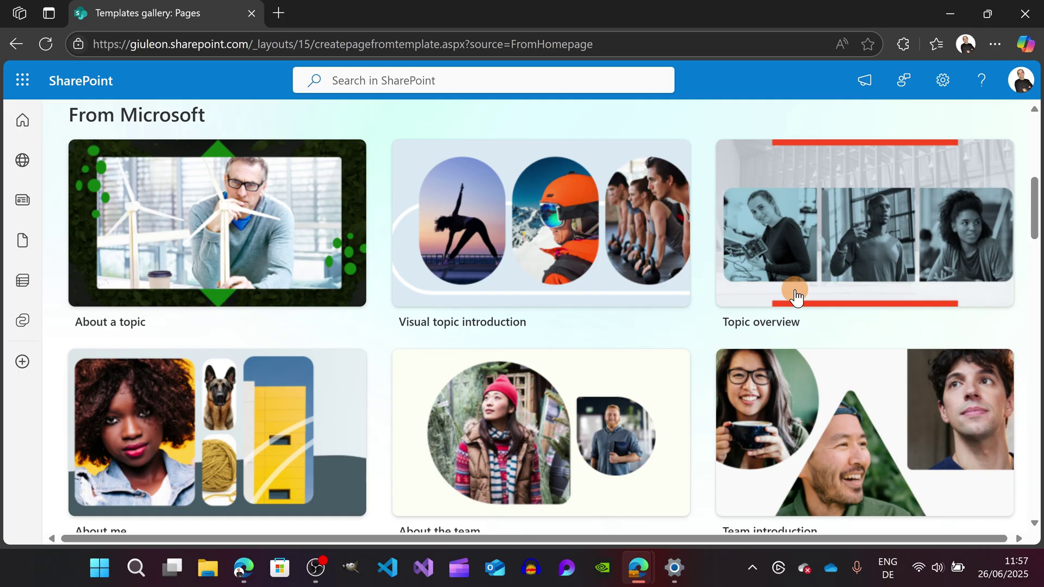
scroll(795, 294, down, 5)
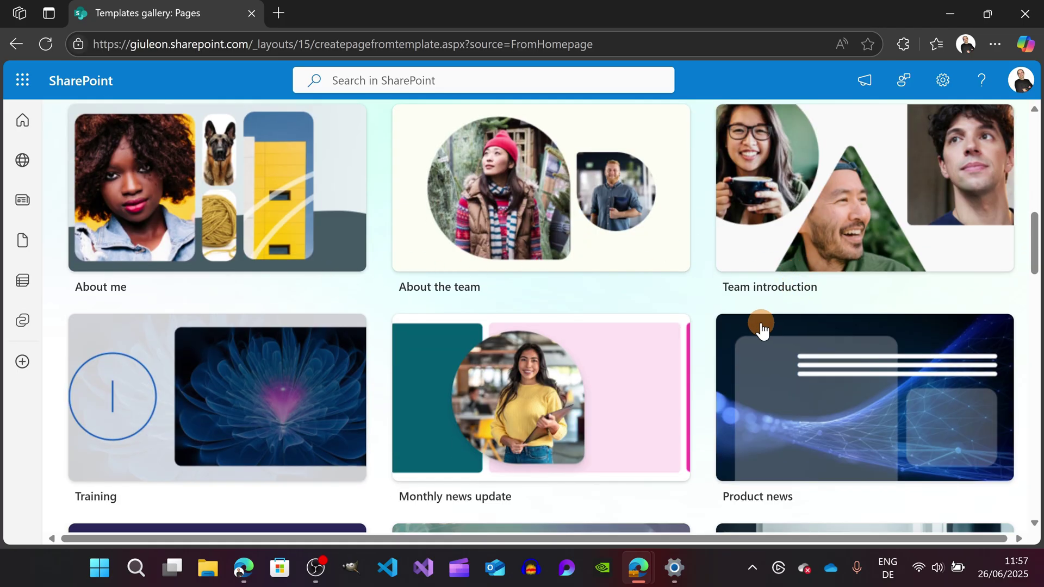
scroll(757, 326, down, 2)
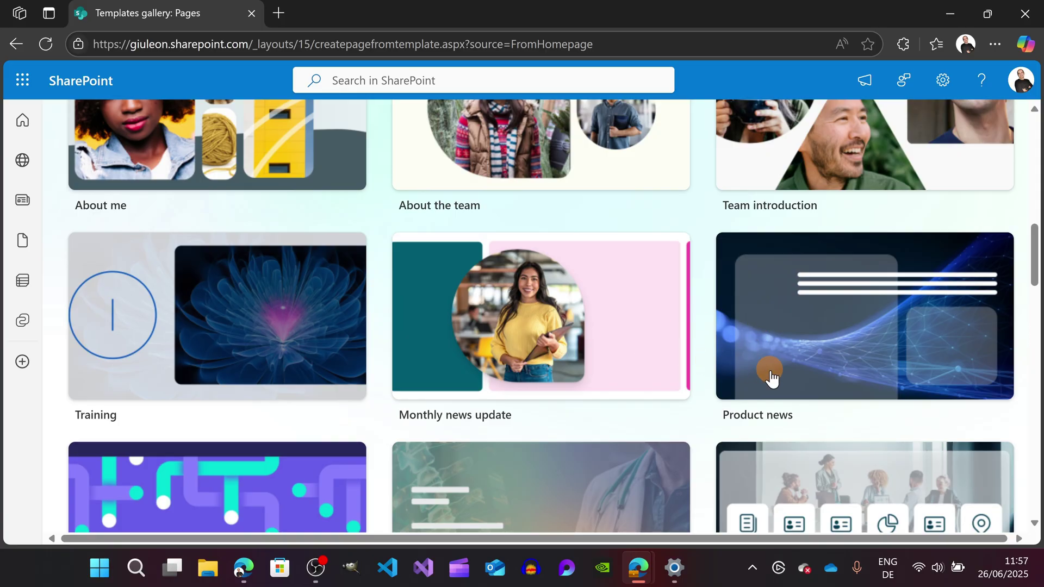
scroll(304, 380, down, 4)
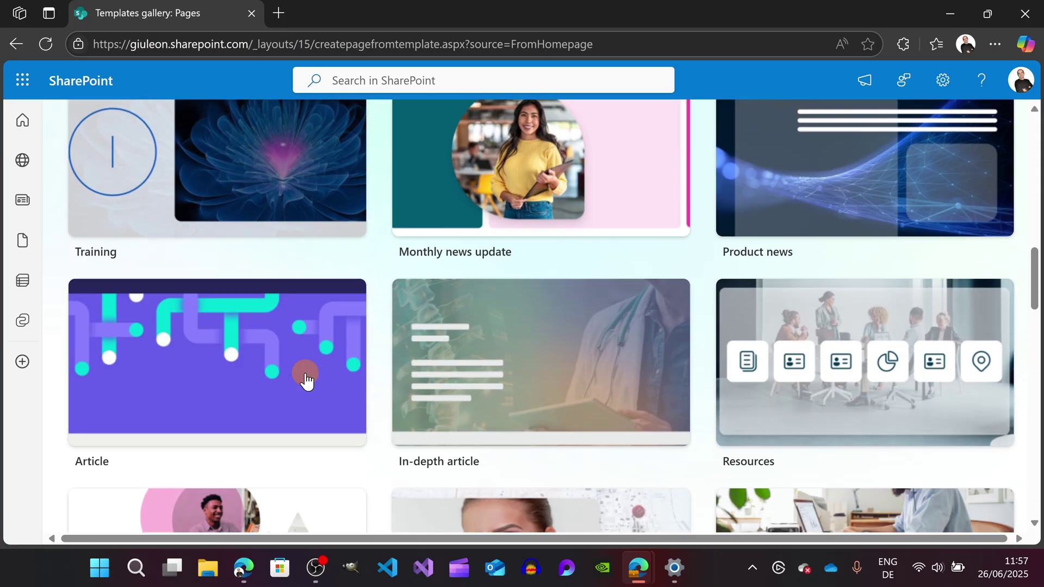
scroll(306, 380, down, 2)
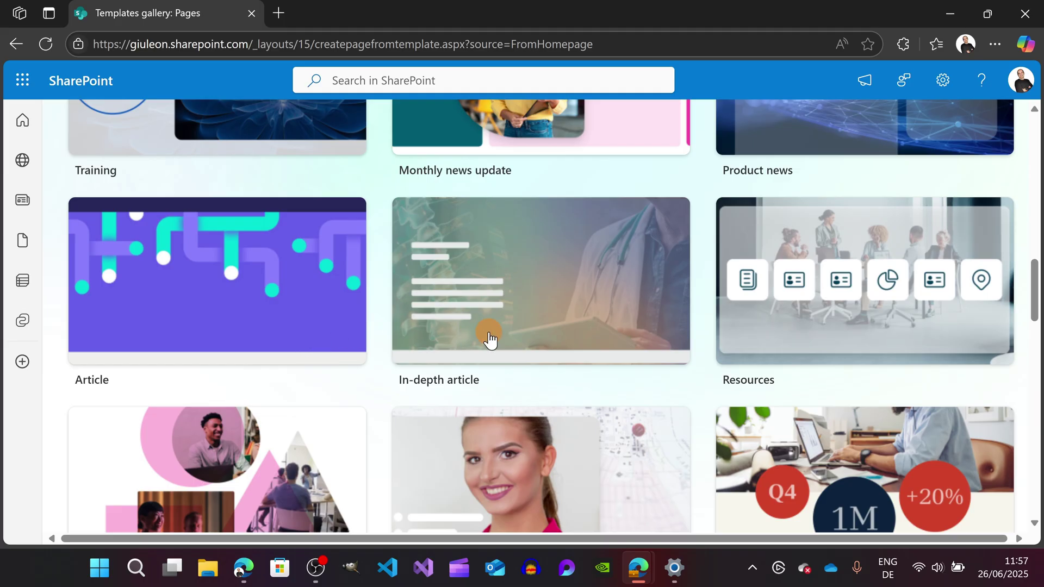
scroll(804, 351, down, 3)
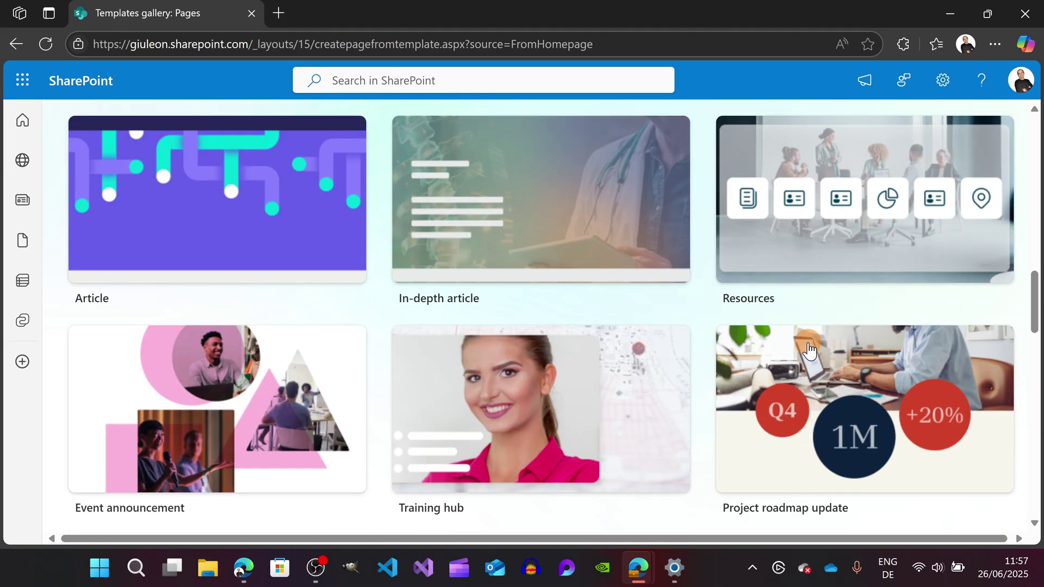
scroll(808, 350, down, 3)
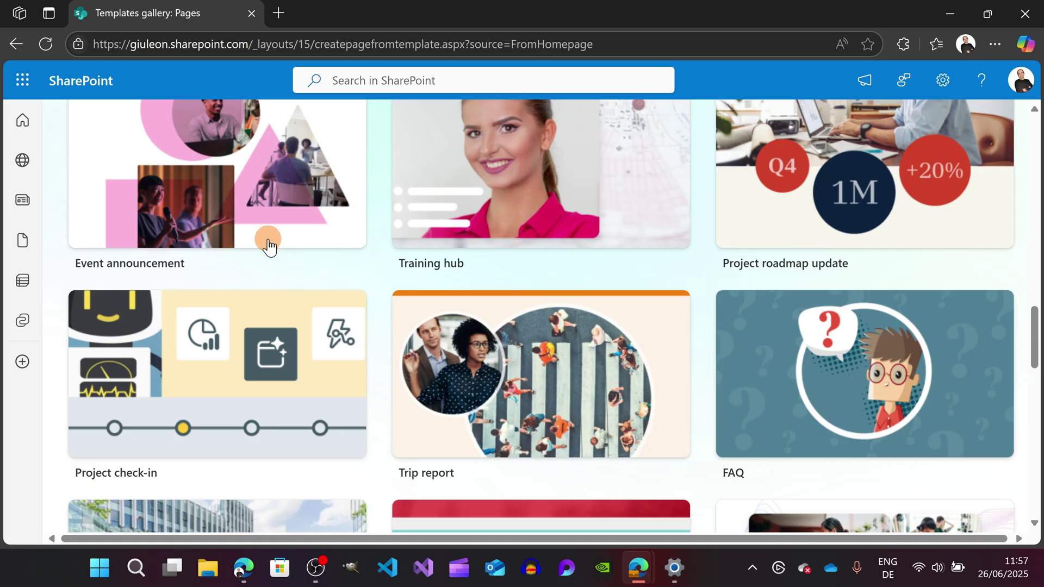
scroll(268, 246, down, 2)
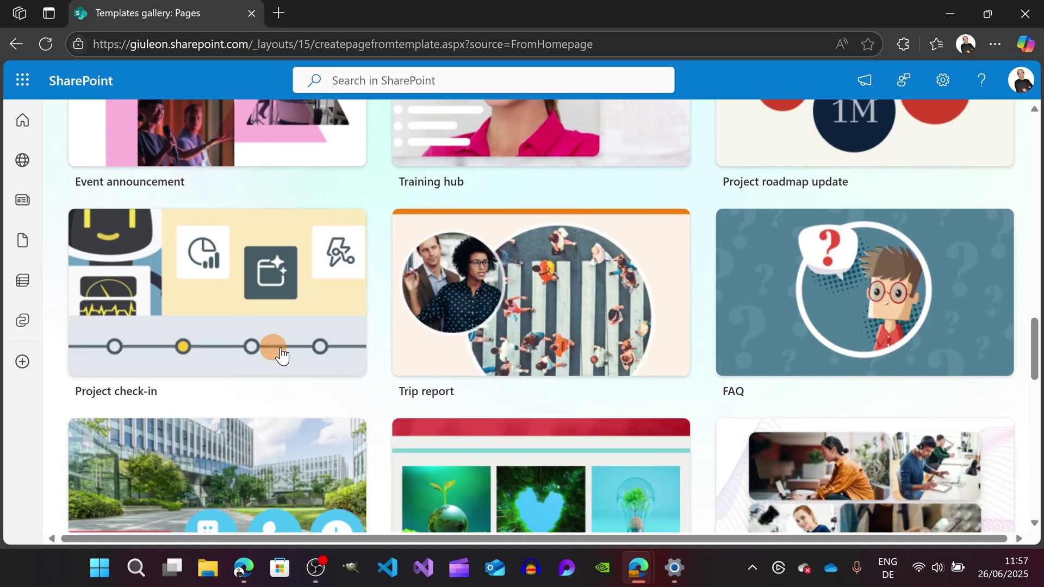
scroll(509, 303, down, 2)
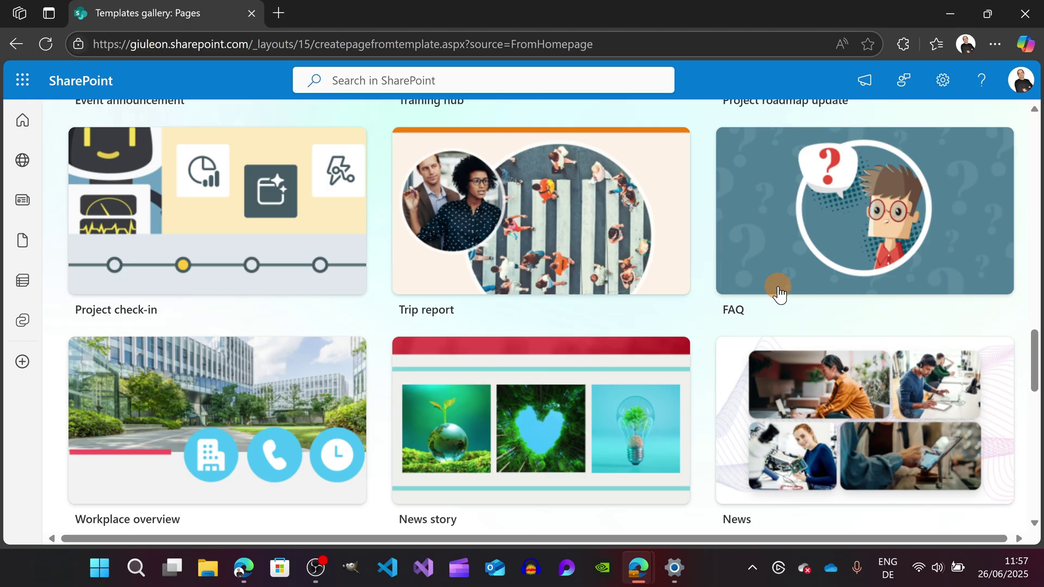
scroll(326, 430, down, 2)
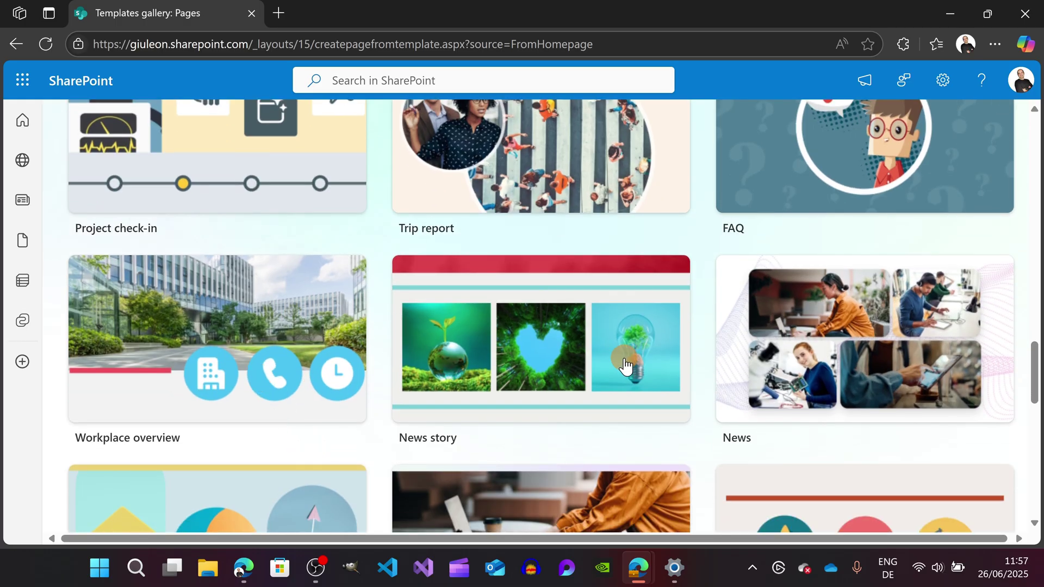
scroll(626, 366, down, 4)
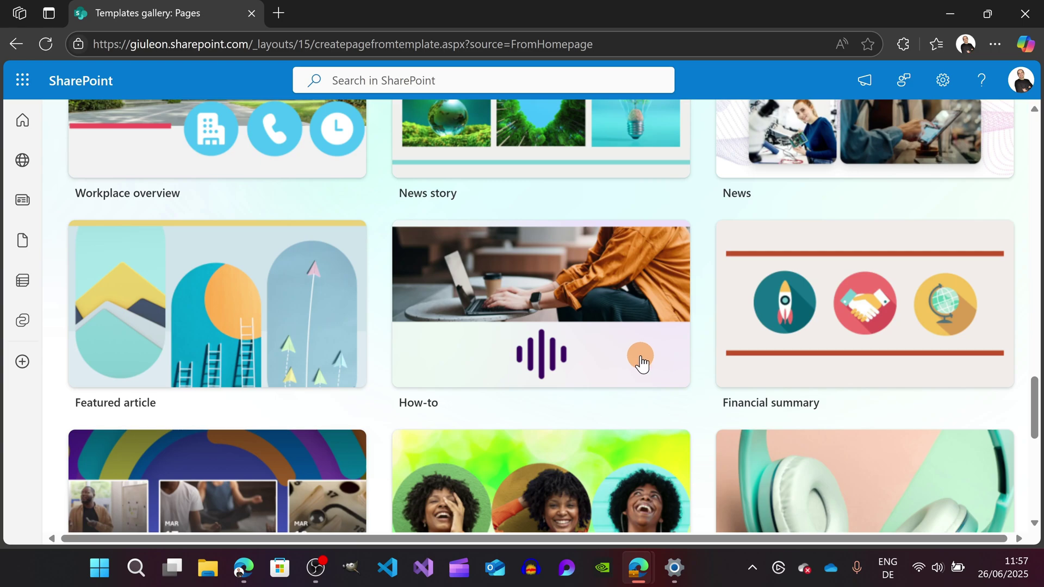
scroll(549, 394, down, 2)
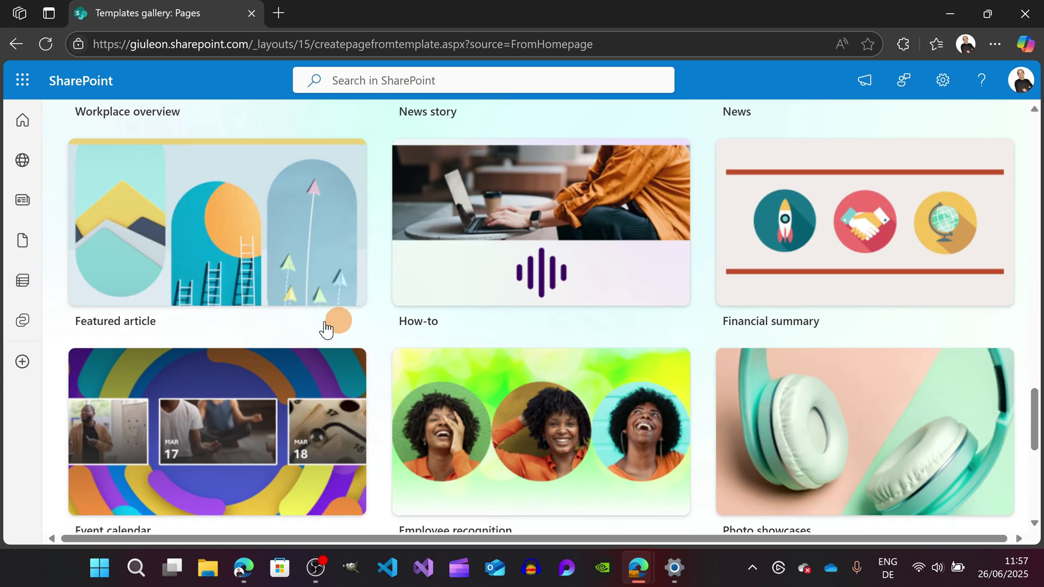
scroll(317, 325, down, 2)
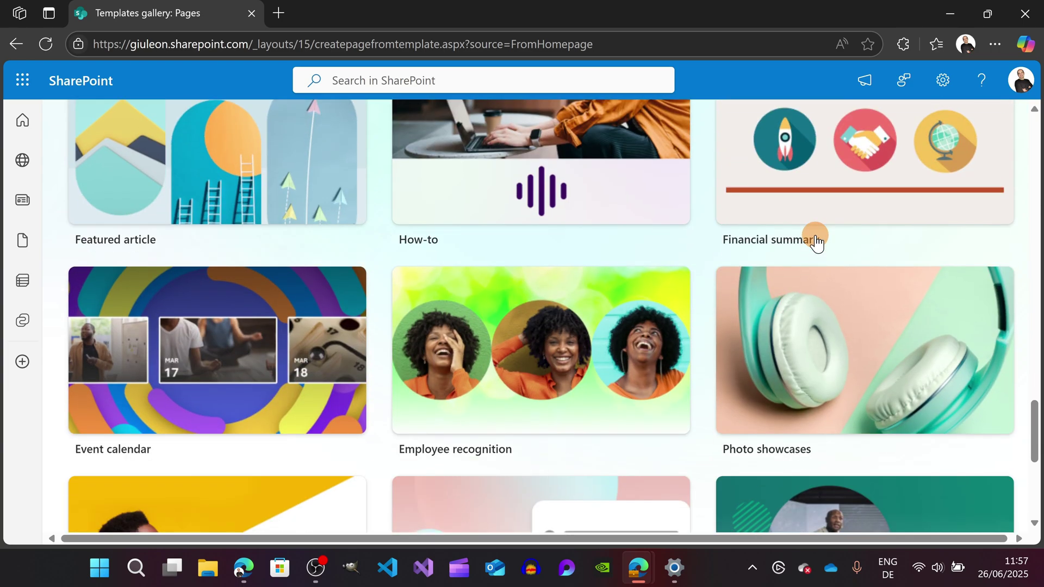
scroll(590, 308, down, 2)
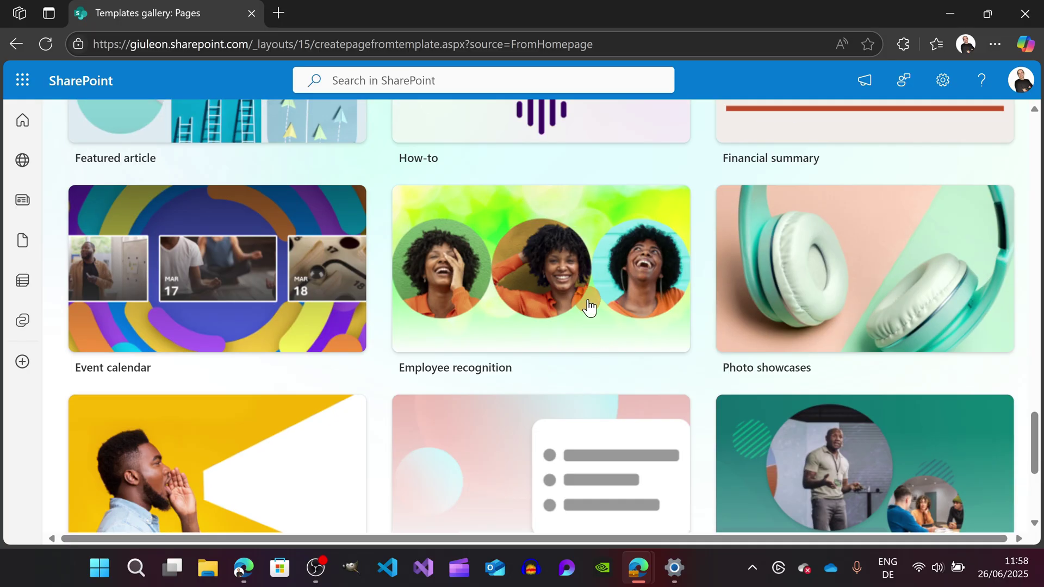
scroll(478, 277, down, 2)
scroll(765, 261, down, 2)
scroll(848, 299, down, 2)
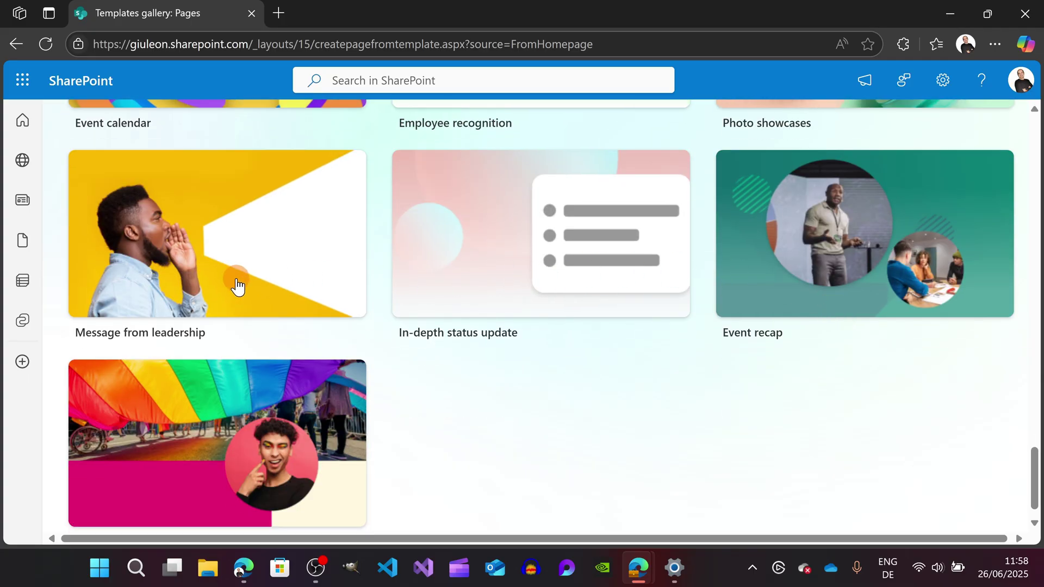
scroll(236, 286, down, 1)
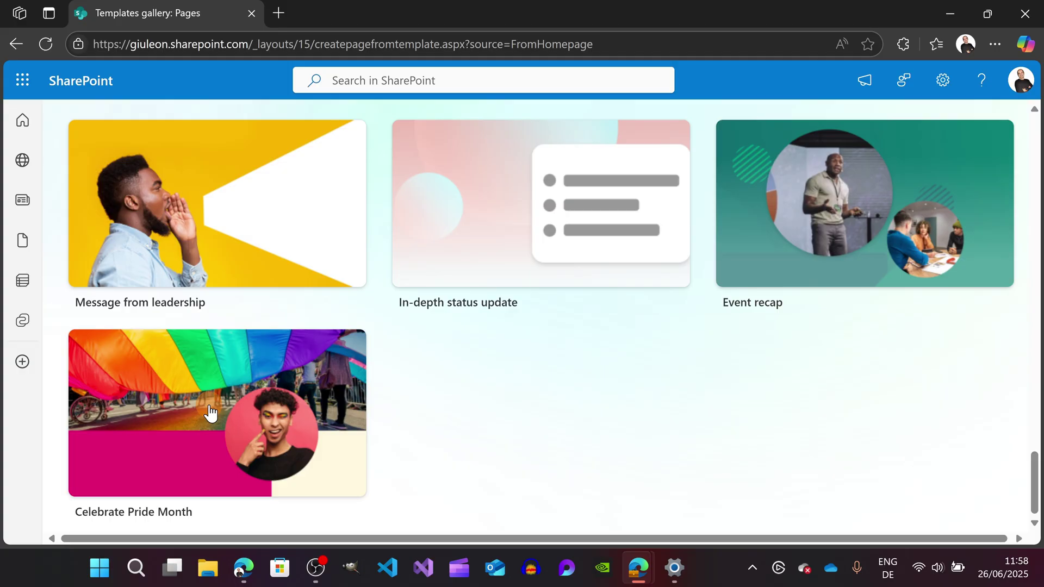
click(439, 387)
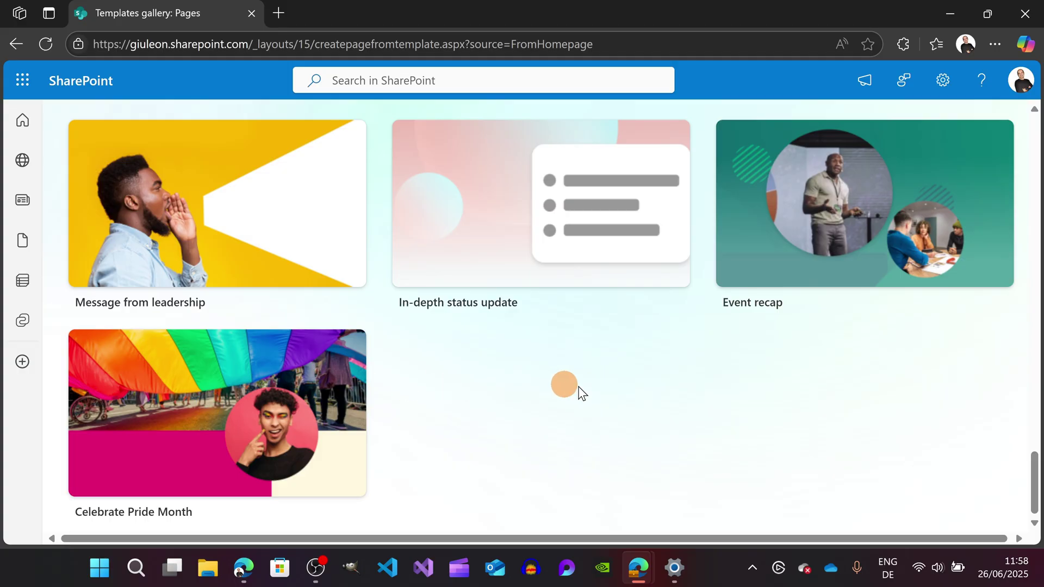
scroll(772, 390, up, 15)
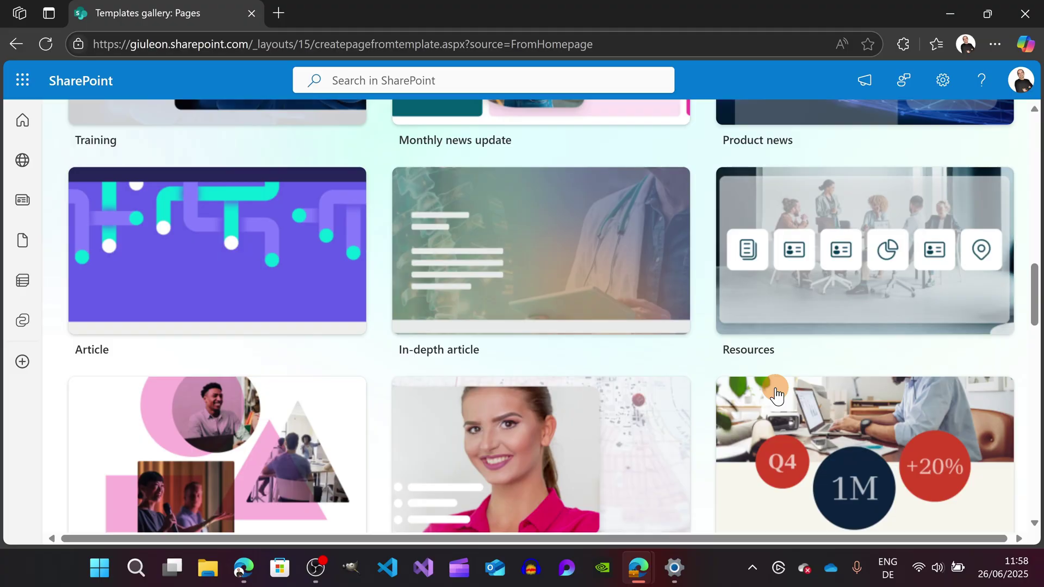
scroll(776, 393, down, 3)
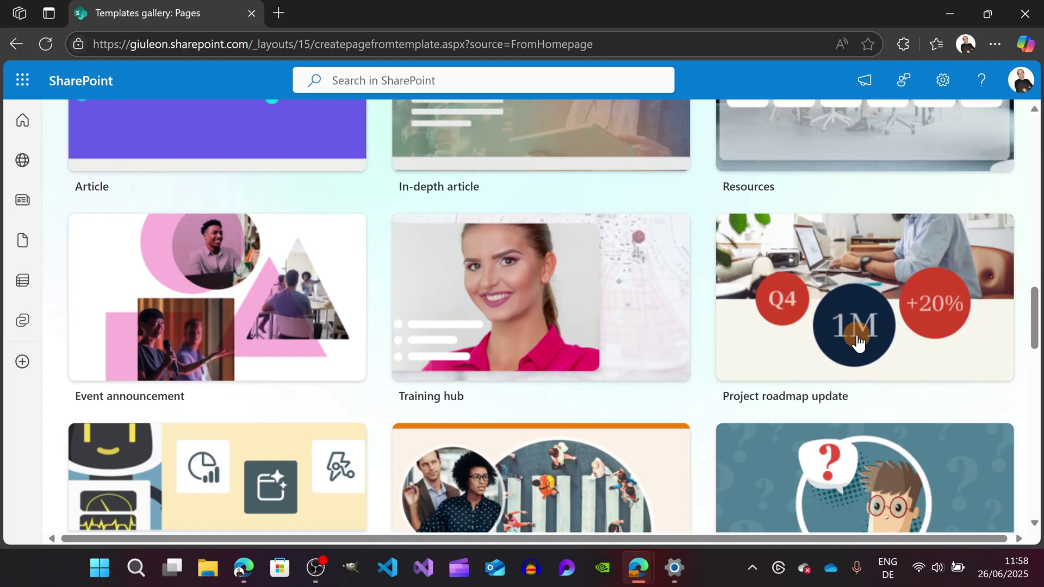
click(860, 340)
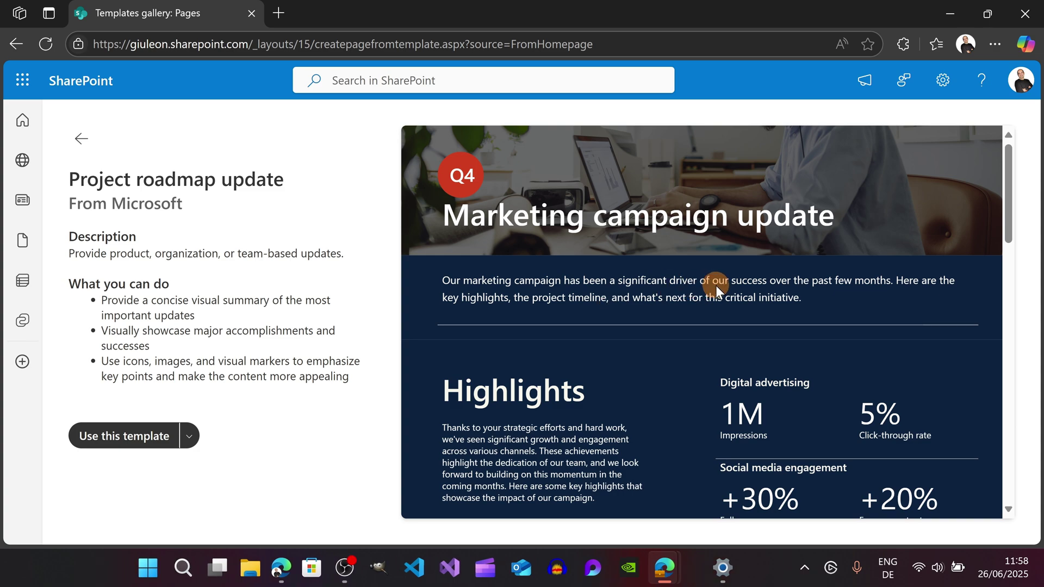
scroll(715, 286, down, 5)
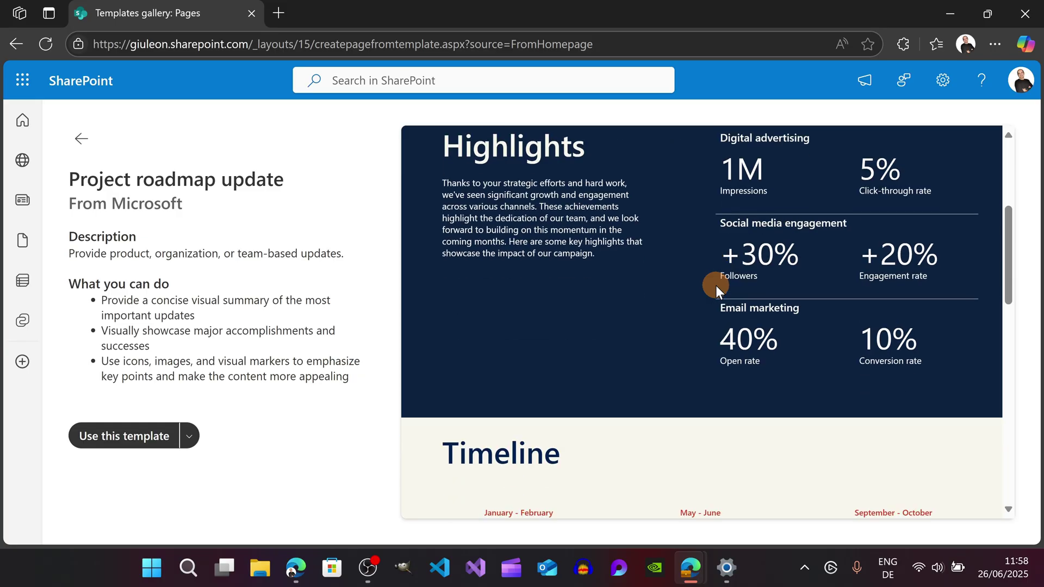
scroll(715, 285, down, 3)
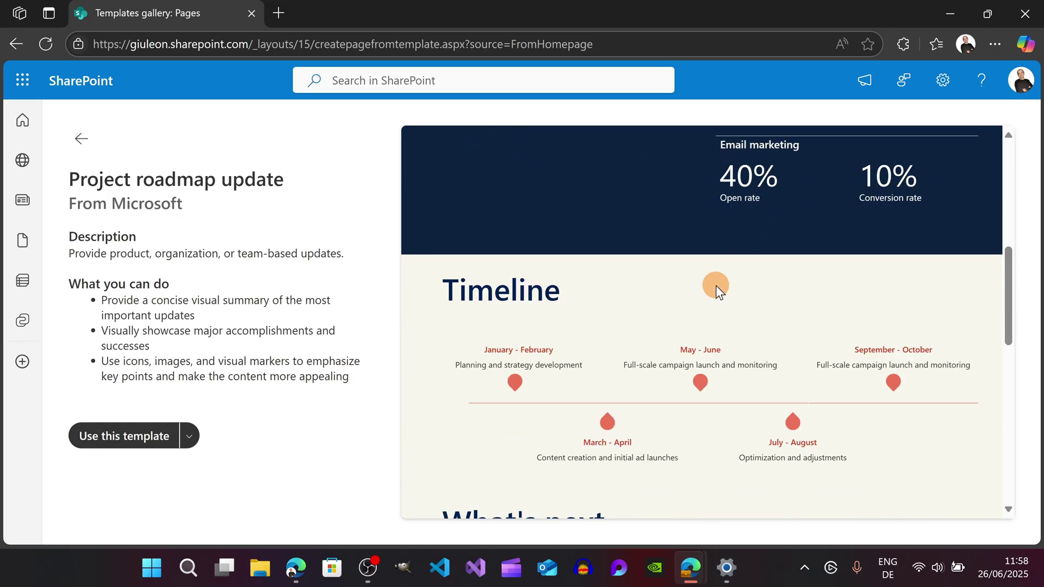
scroll(639, 328, down, 2)
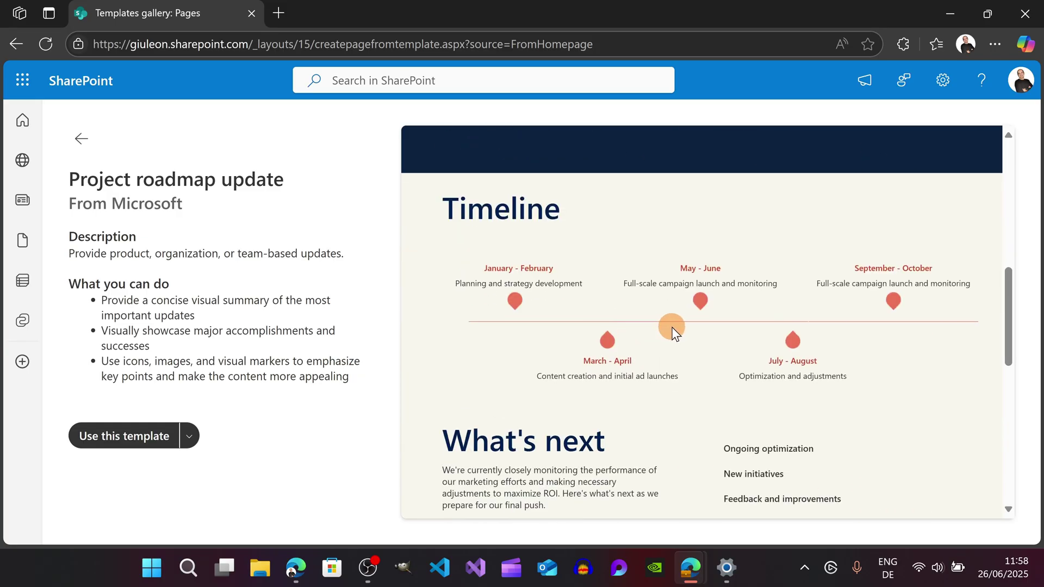
scroll(673, 332, down, 2)
scroll(671, 327, down, 8)
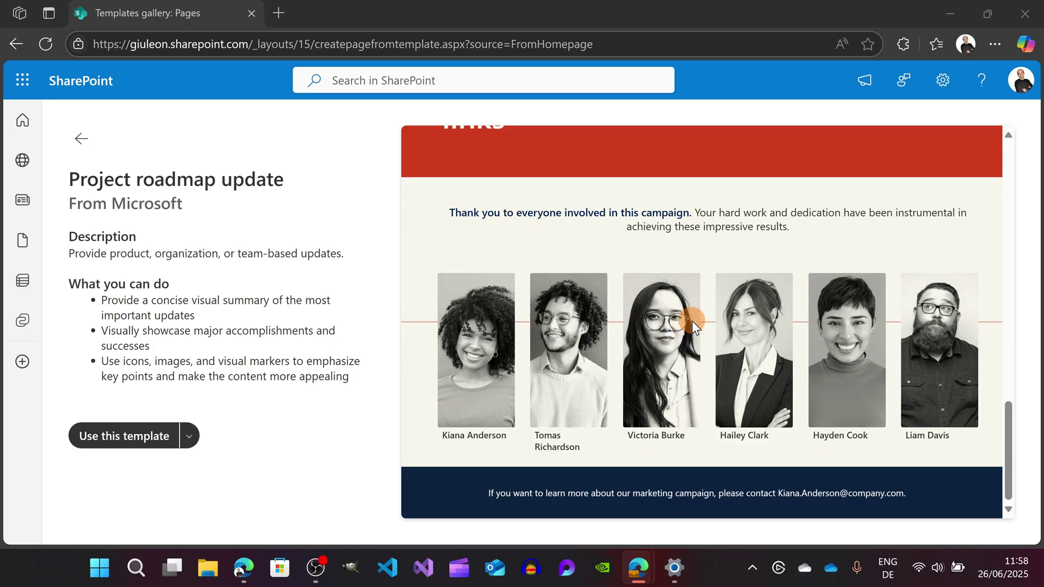
scroll(692, 321, up, 15)
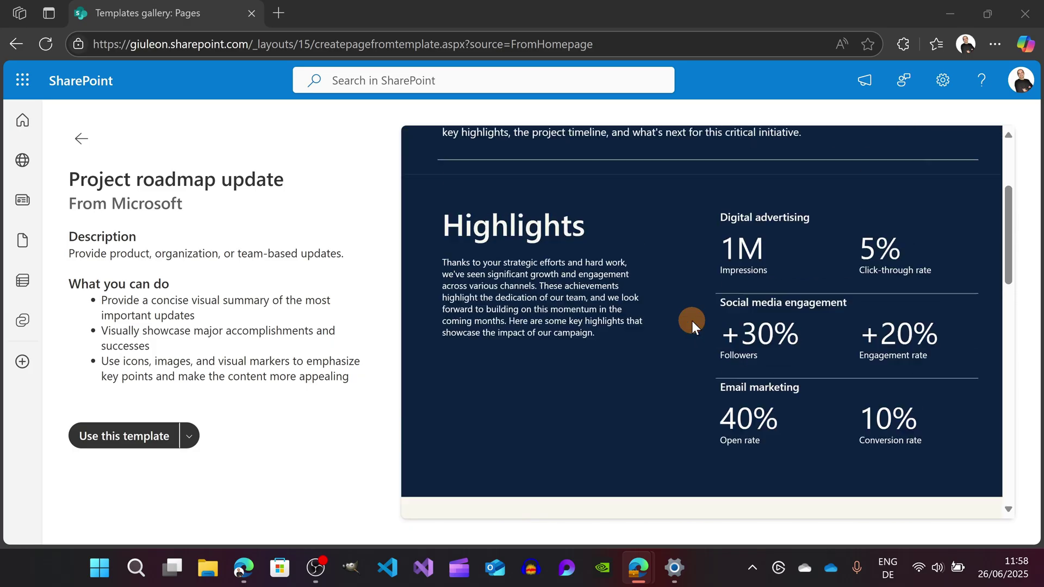
click(82, 139)
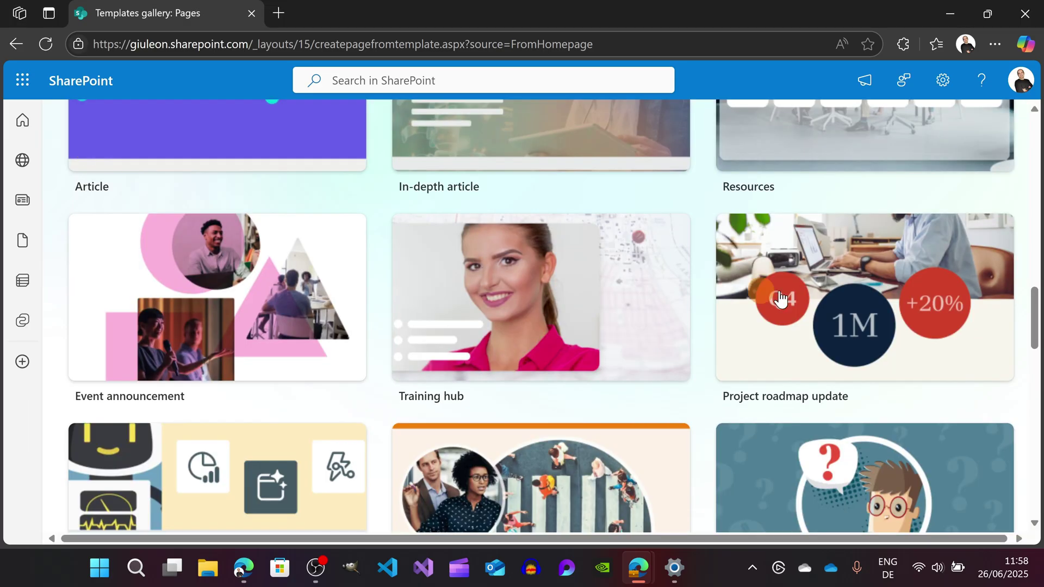
scroll(857, 297, up, 10)
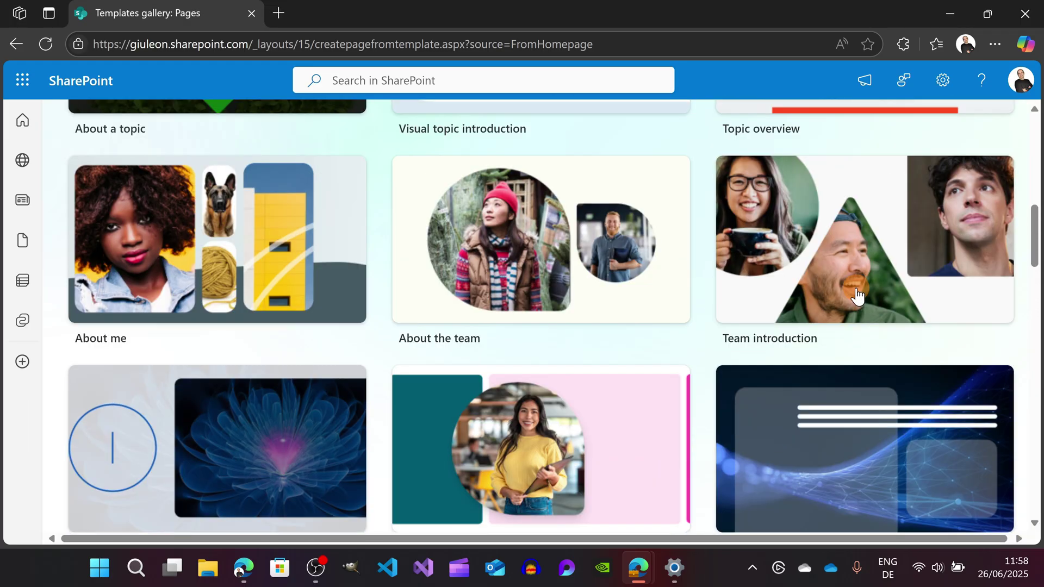
click(864, 271)
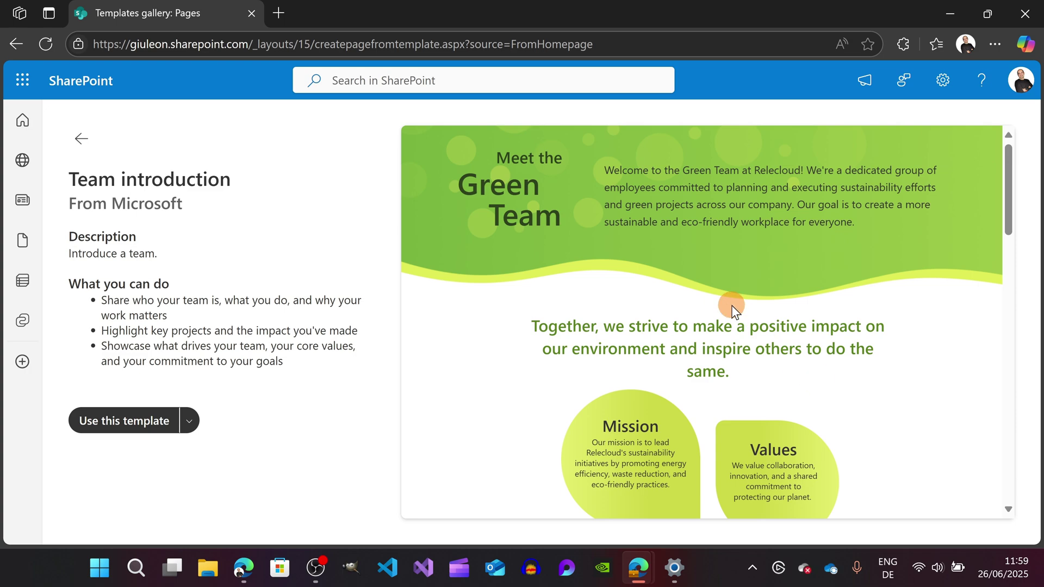
scroll(688, 280, down, 4)
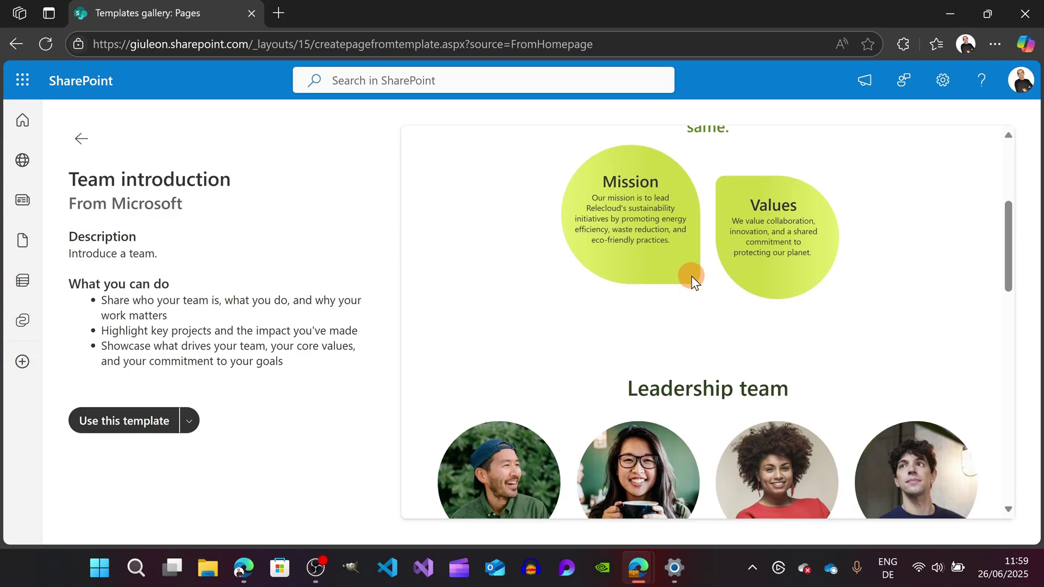
scroll(691, 275, down, 2)
scroll(694, 276, down, 2)
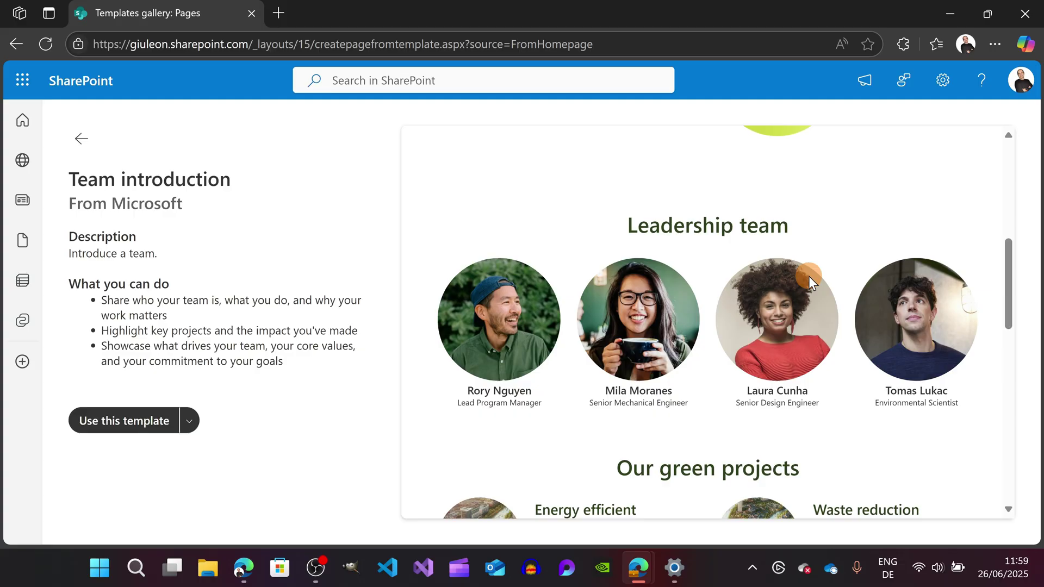
scroll(756, 381, down, 3)
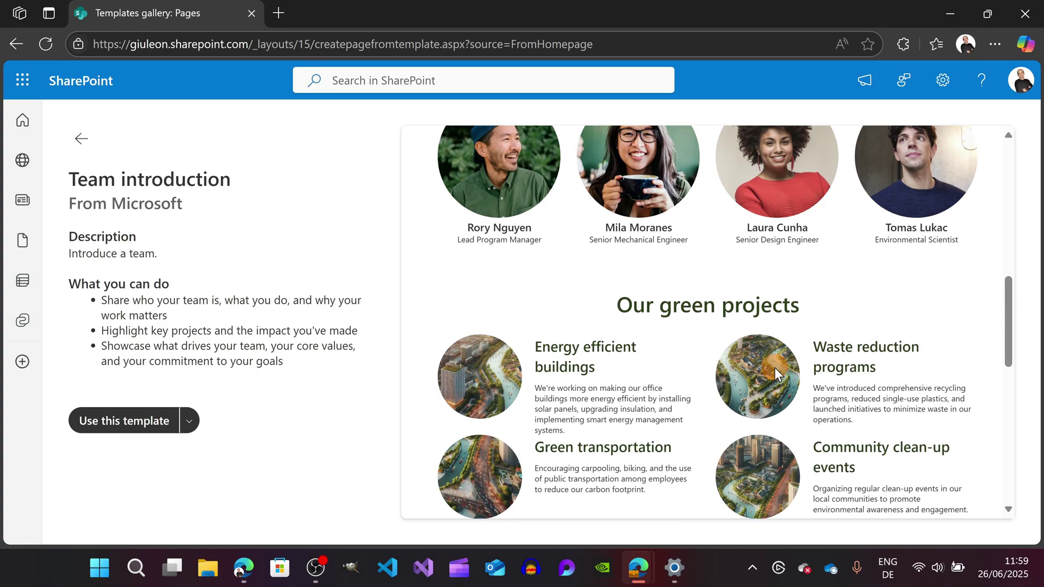
scroll(775, 376, up, 1)
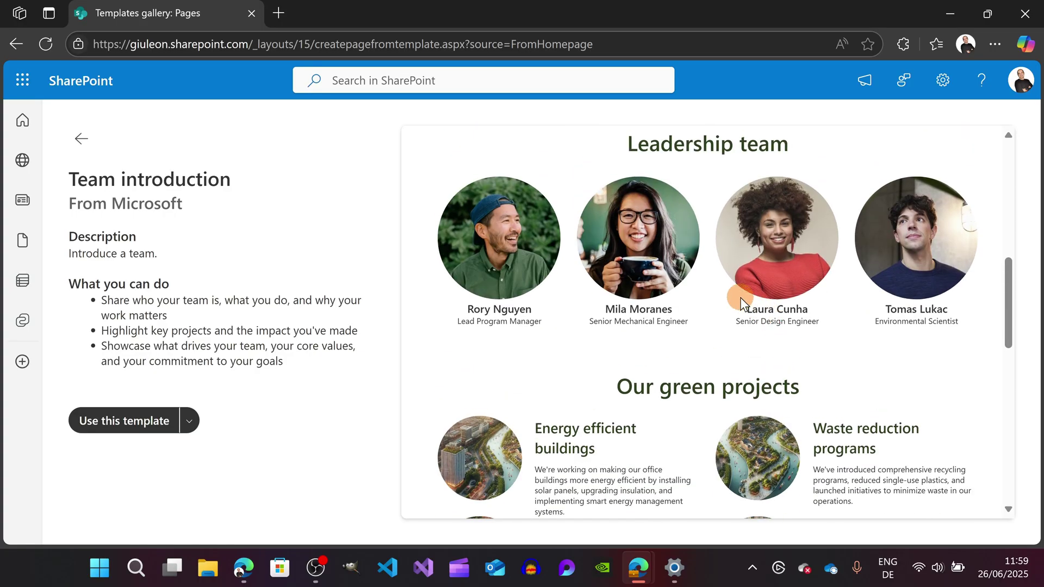
scroll(748, 298, down, 1)
scroll(706, 299, down, 2)
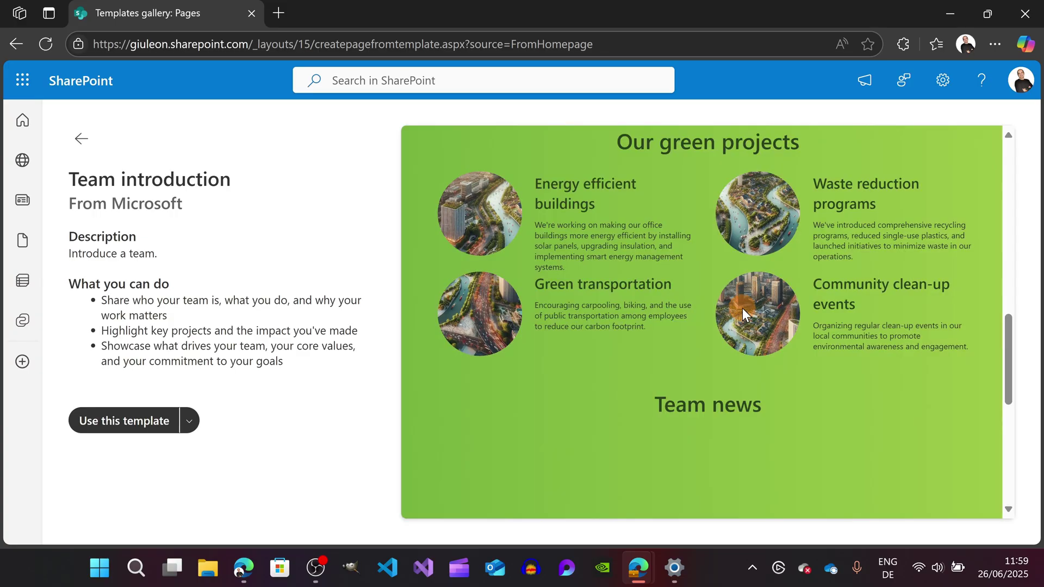
scroll(742, 326, down, 2)
scroll(741, 364, down, 3)
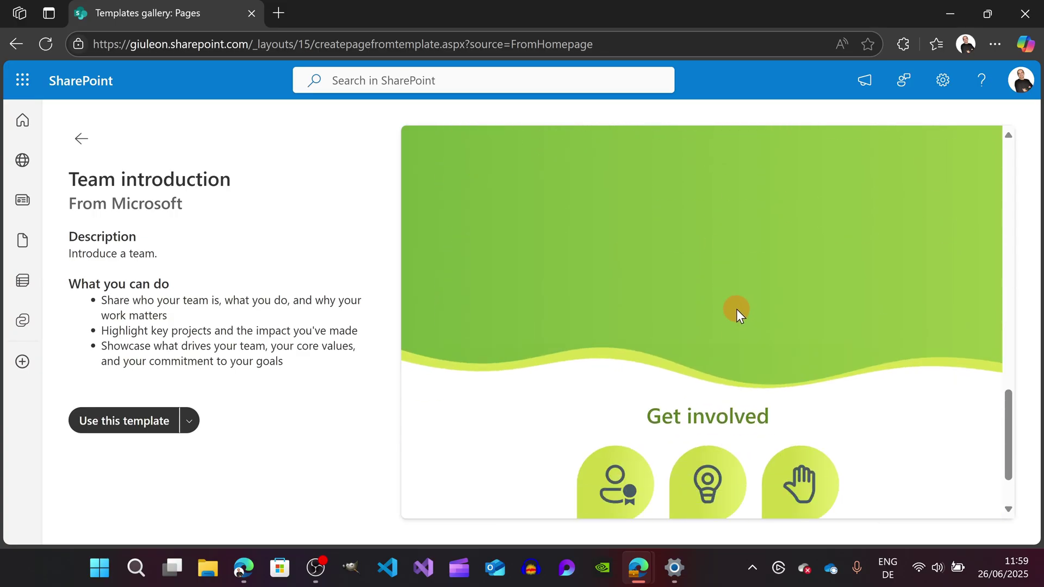
scroll(759, 312, up, 12)
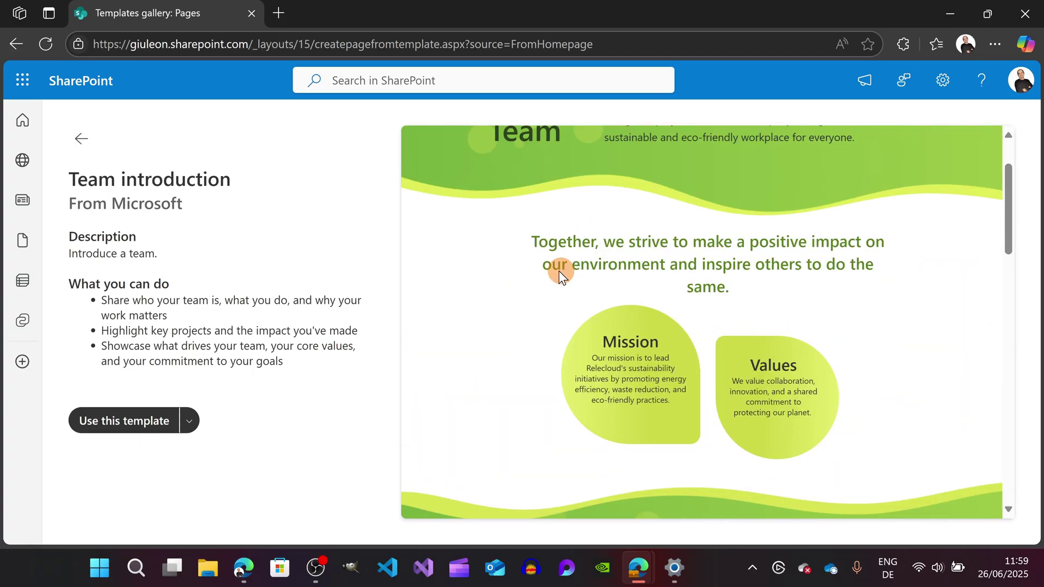
Step: Create a private draft page from the Team introduction template
click(187, 422)
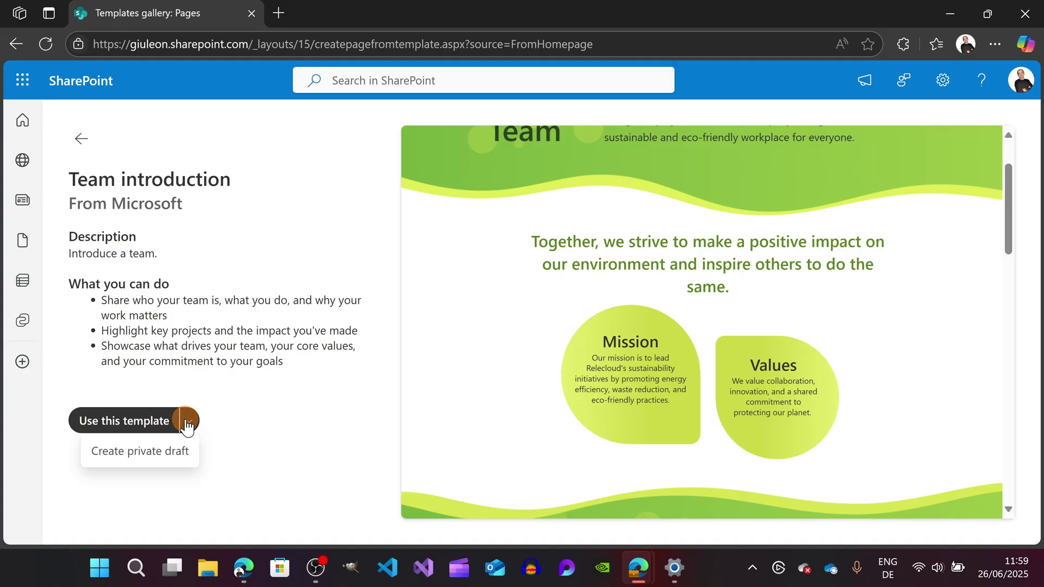
click(162, 454)
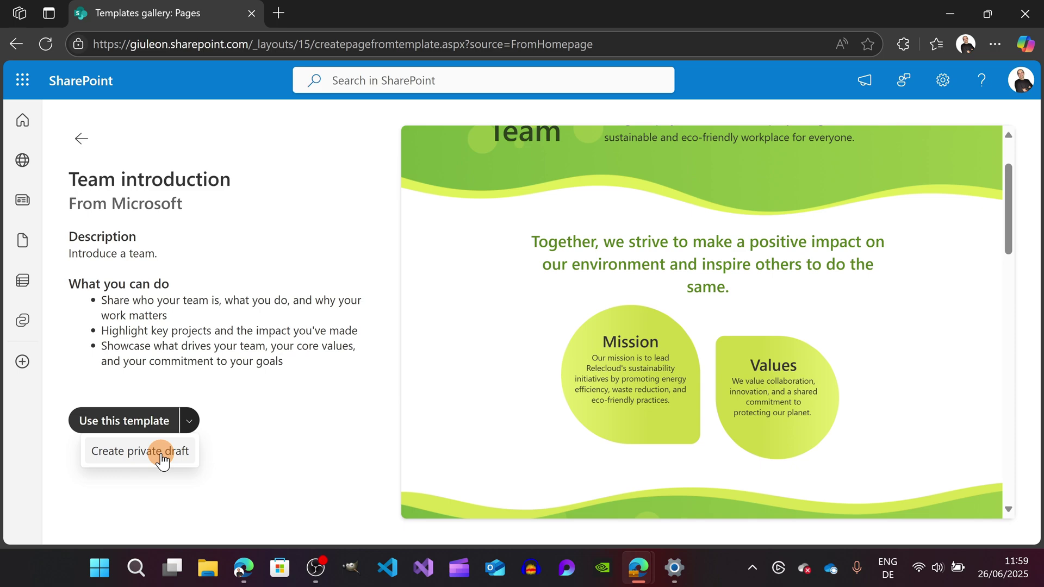
click(147, 426)
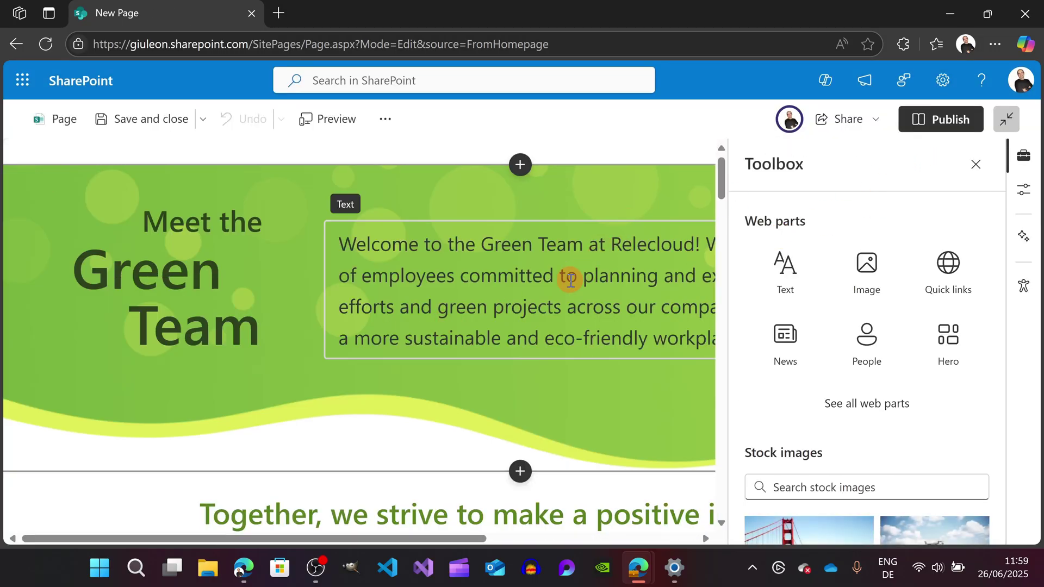
Step: Open the Meet the Green Team section's properties and keep its mobile reflow as Top to bottom
click(449, 430)
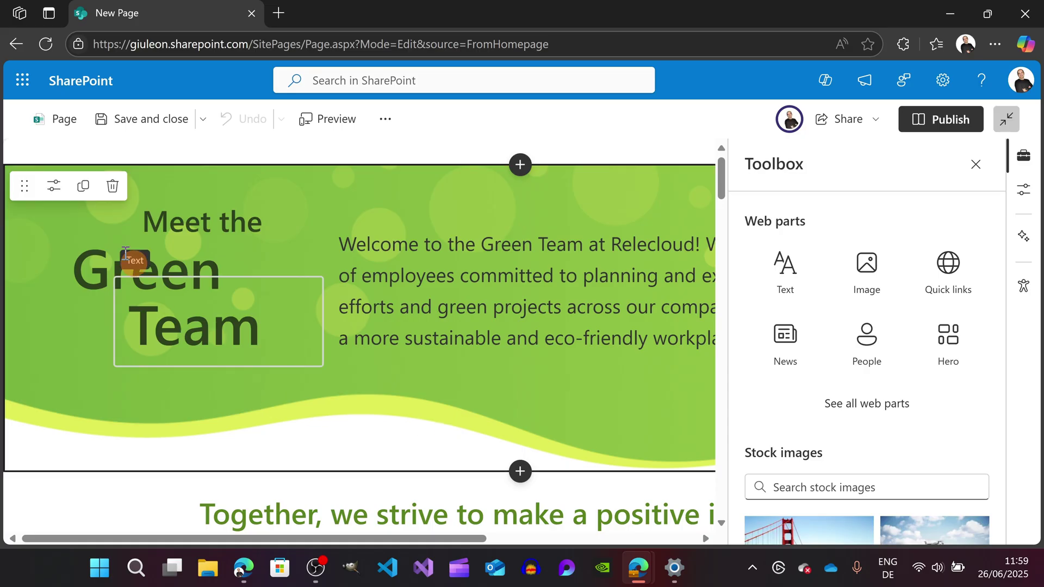
click(47, 186)
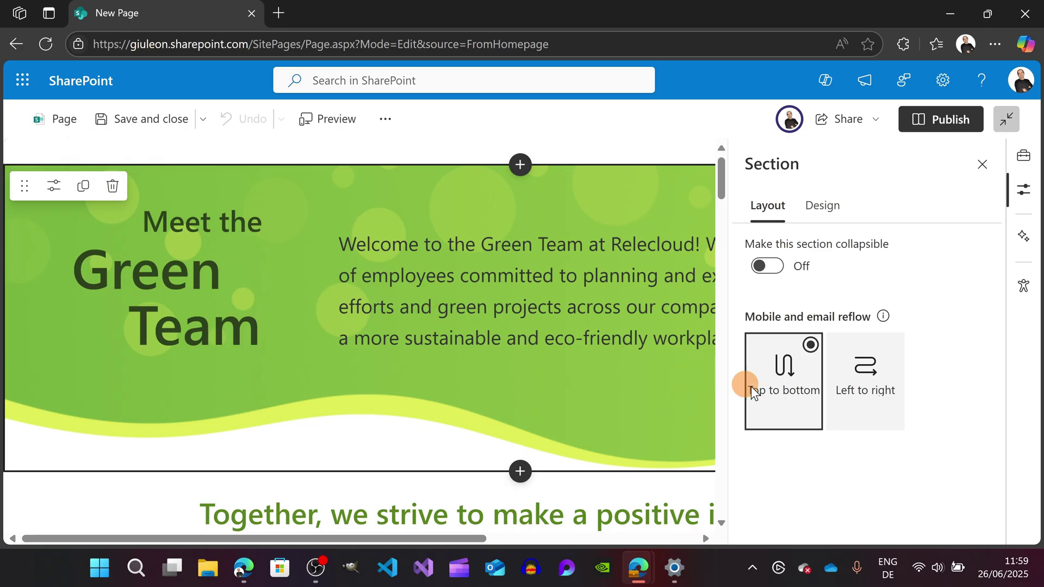
click(858, 395)
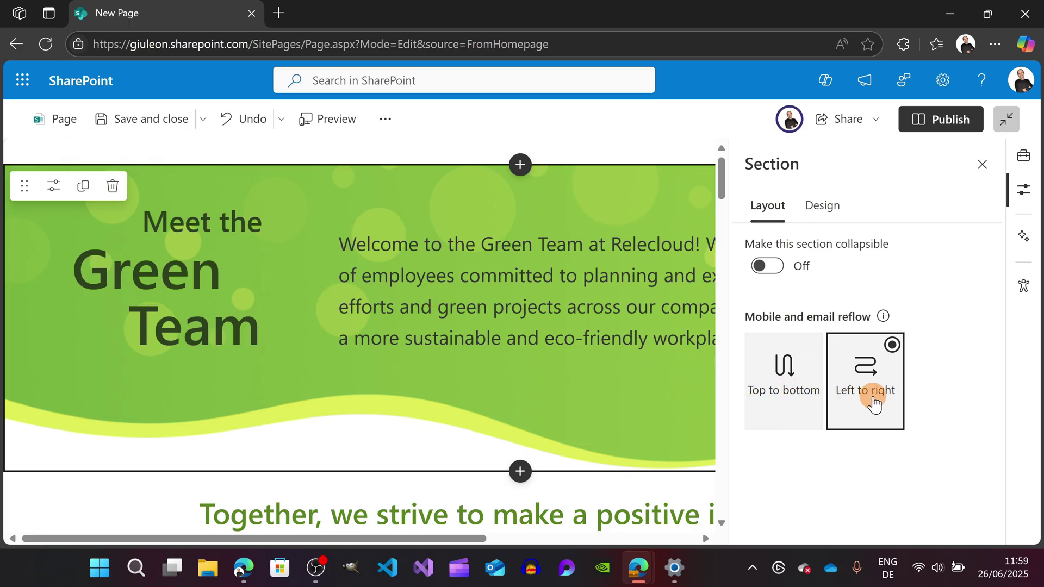
click(794, 387)
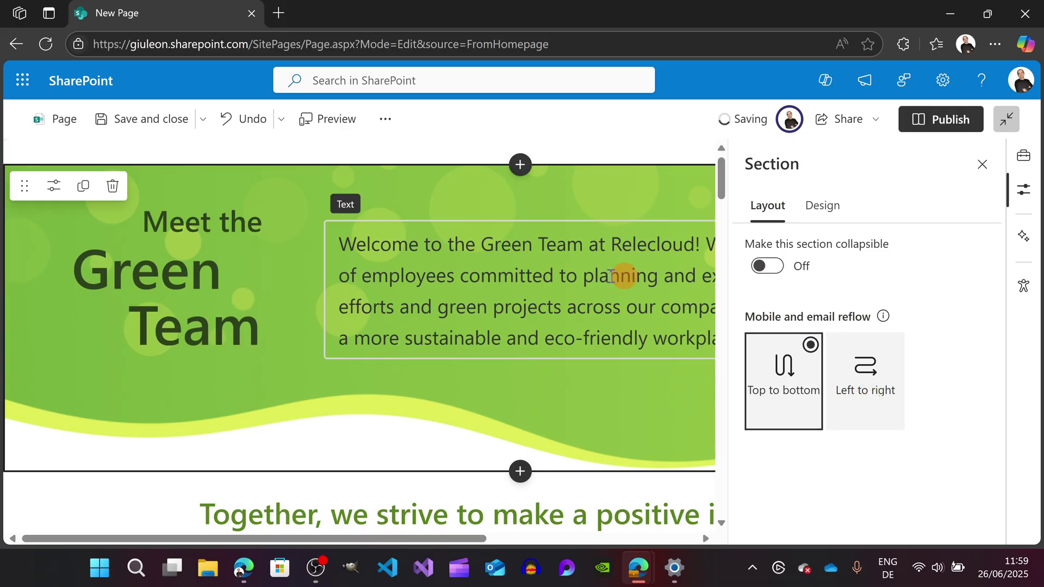
Step: Select the Values shape beside Mission and show its Arrange layering and grouping options
scroll(380, 310, down, 5)
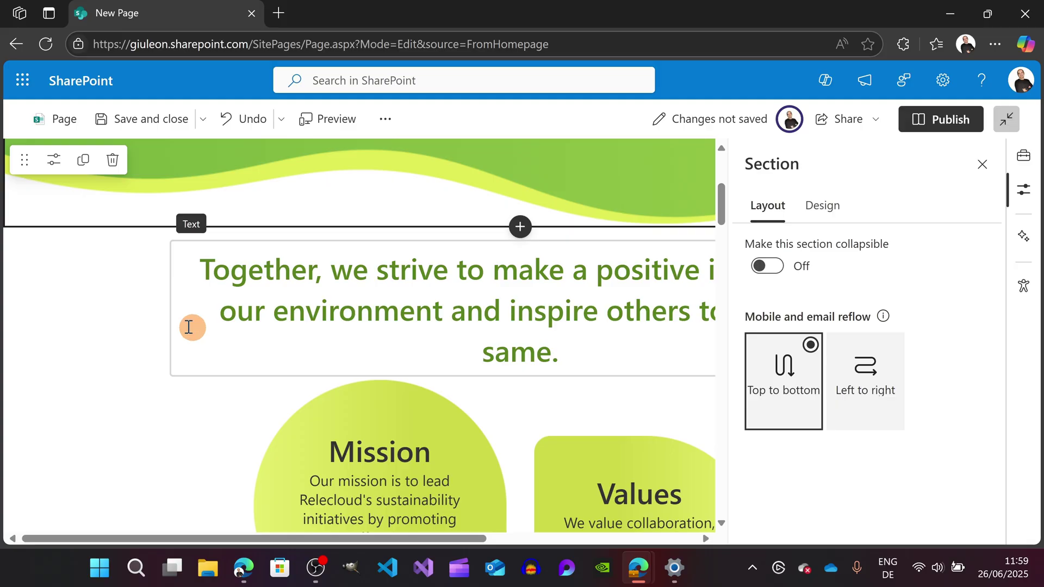
click(37, 371)
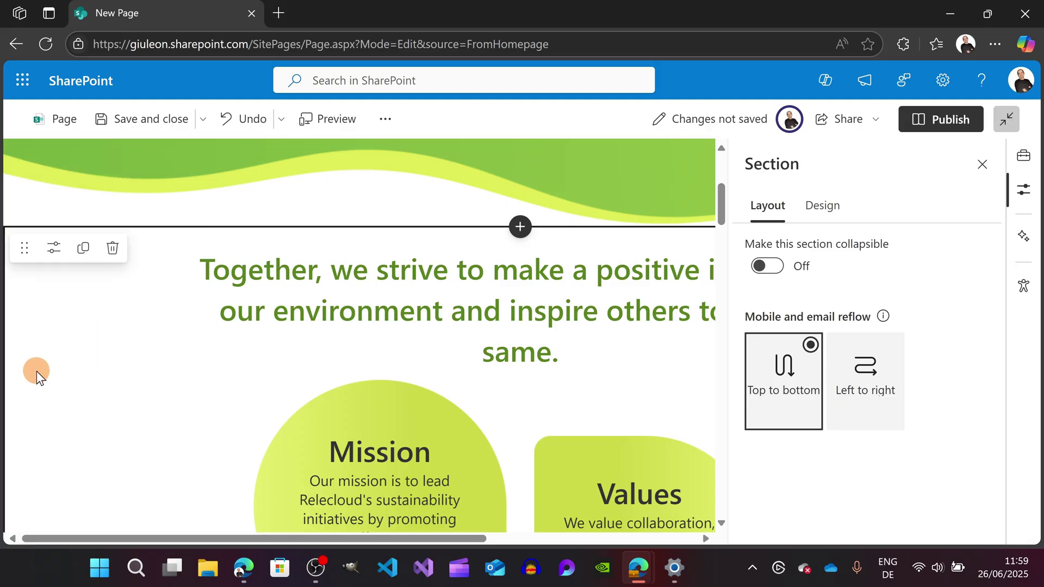
scroll(298, 345, down, 3)
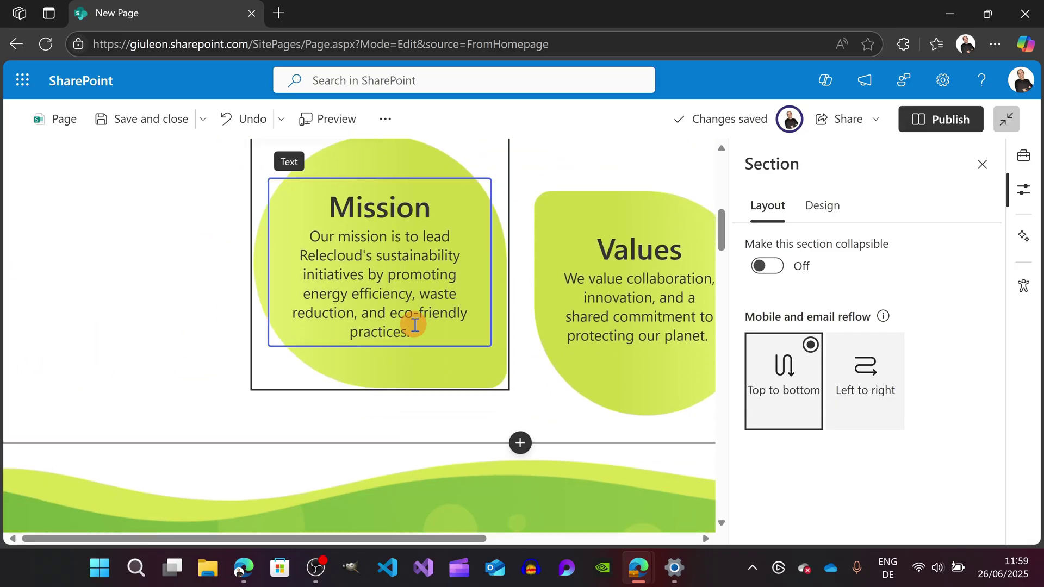
scroll(414, 325, up, 1)
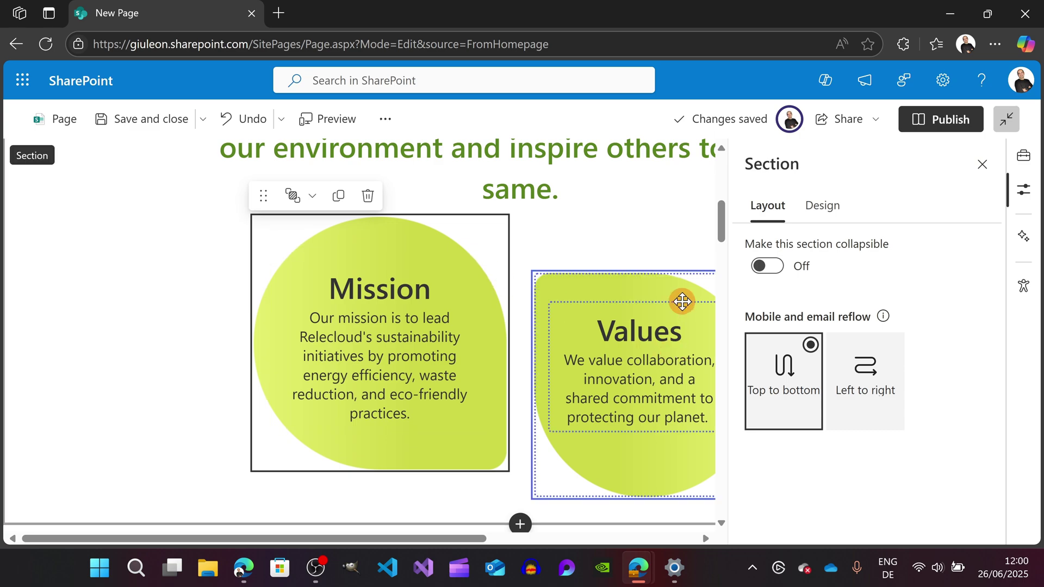
click(639, 288)
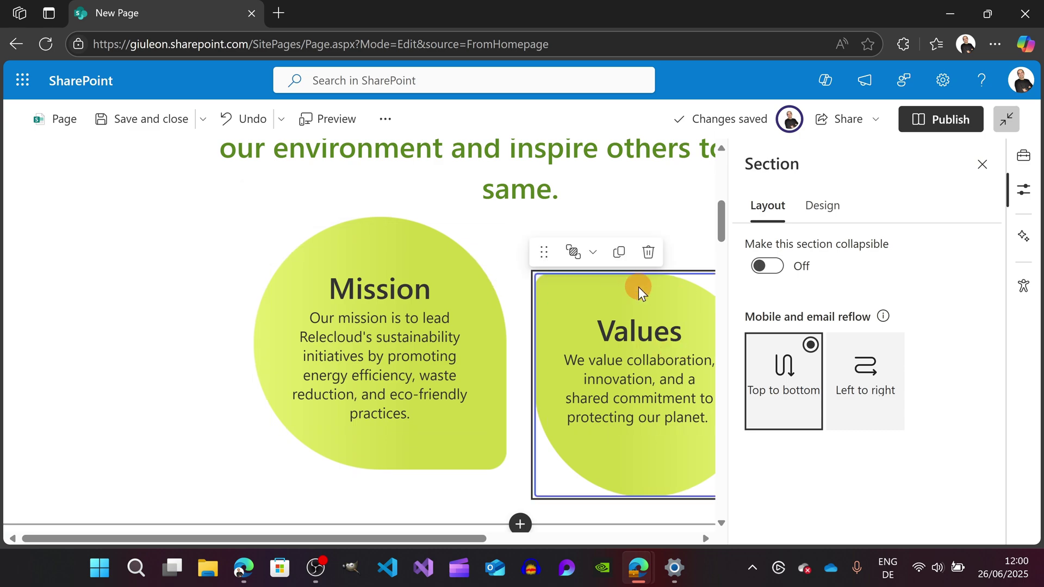
click(583, 252)
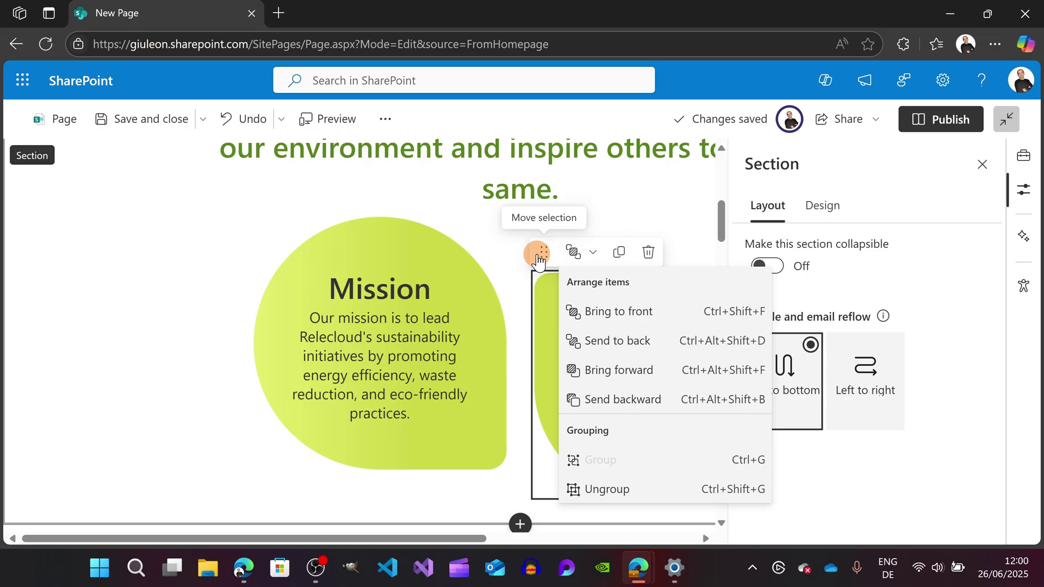
click(639, 211)
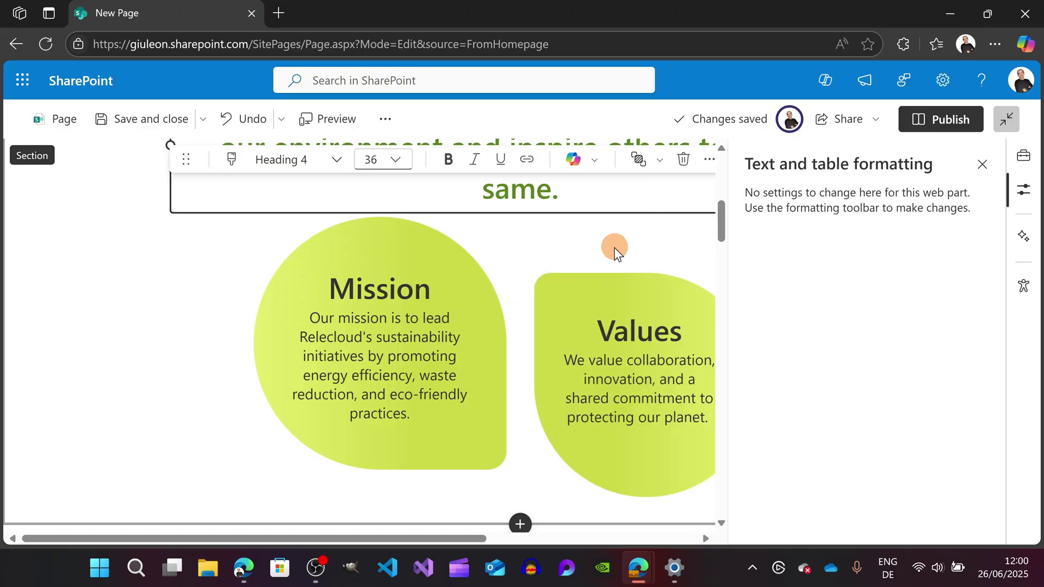
scroll(601, 268, up, 5)
scroll(601, 269, down, 12)
scroll(602, 268, down, 4)
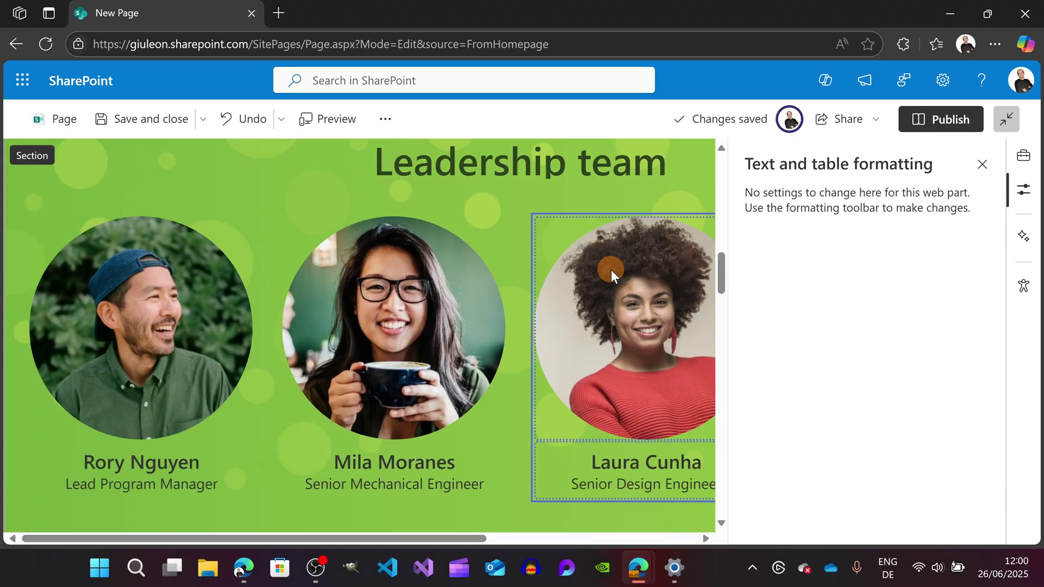
click(608, 276)
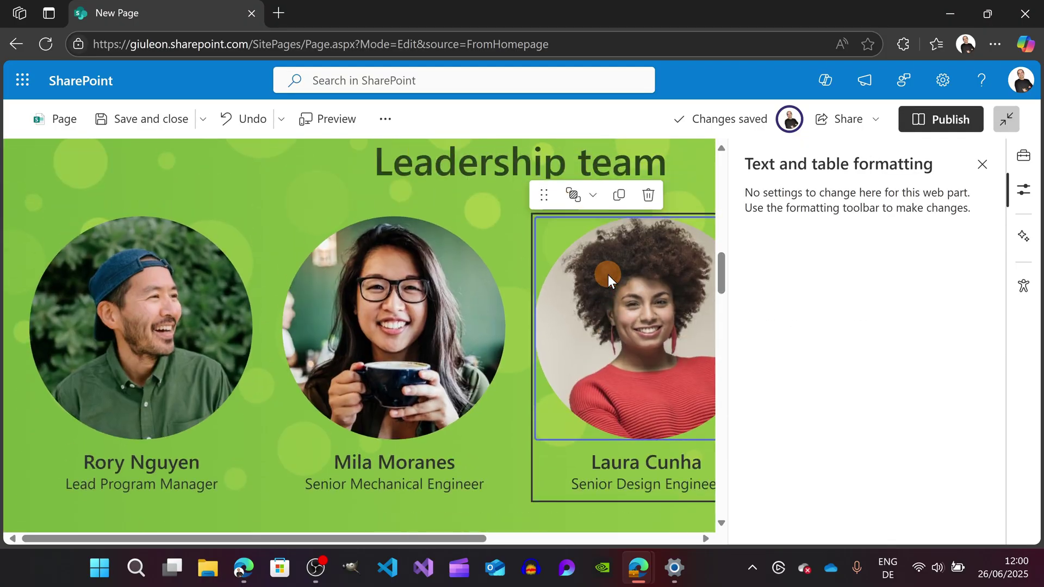
click(651, 347)
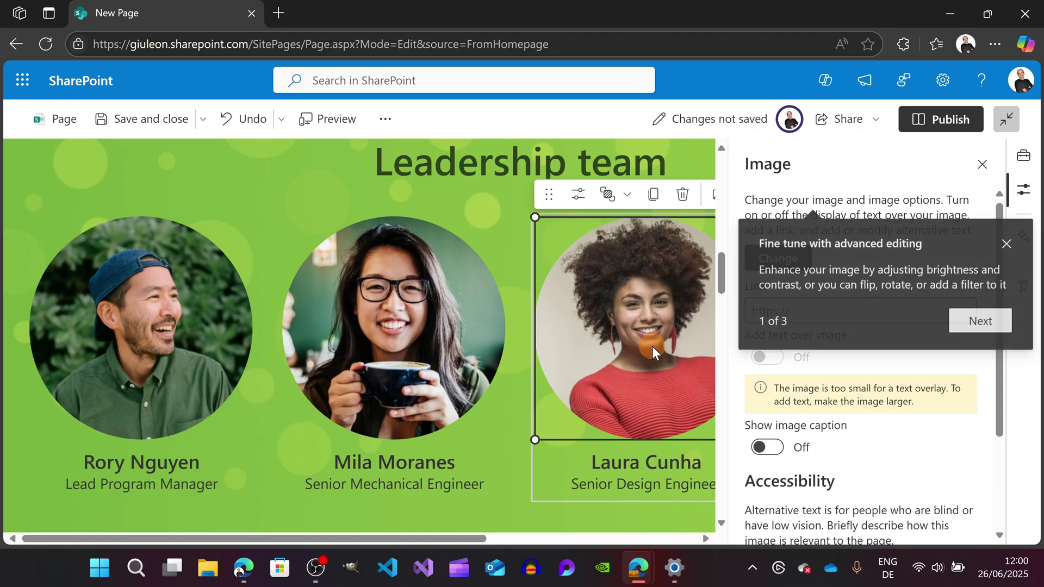
click(614, 477)
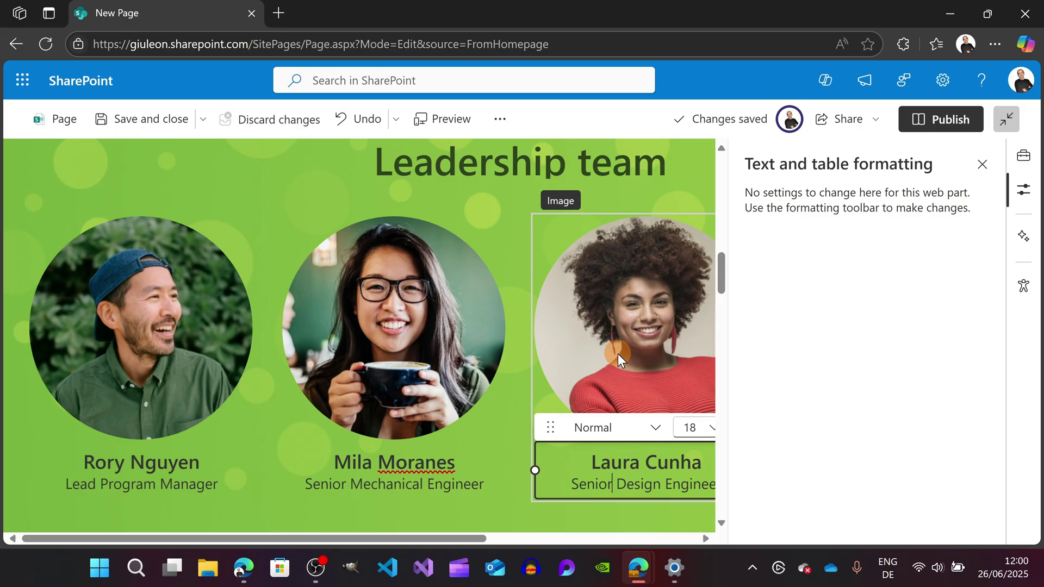
scroll(406, 332, down, 8)
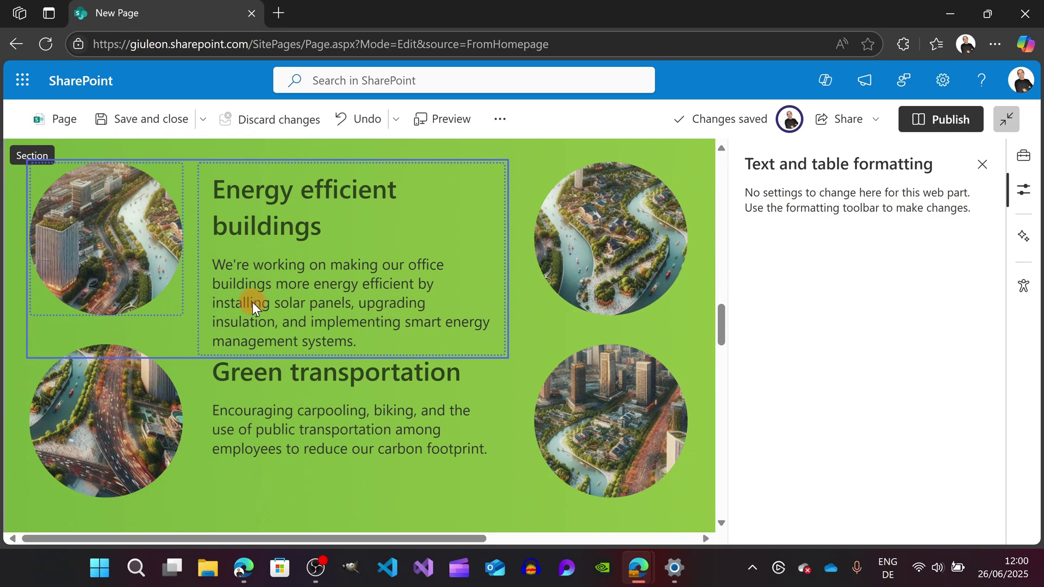
scroll(217, 289, down, 6)
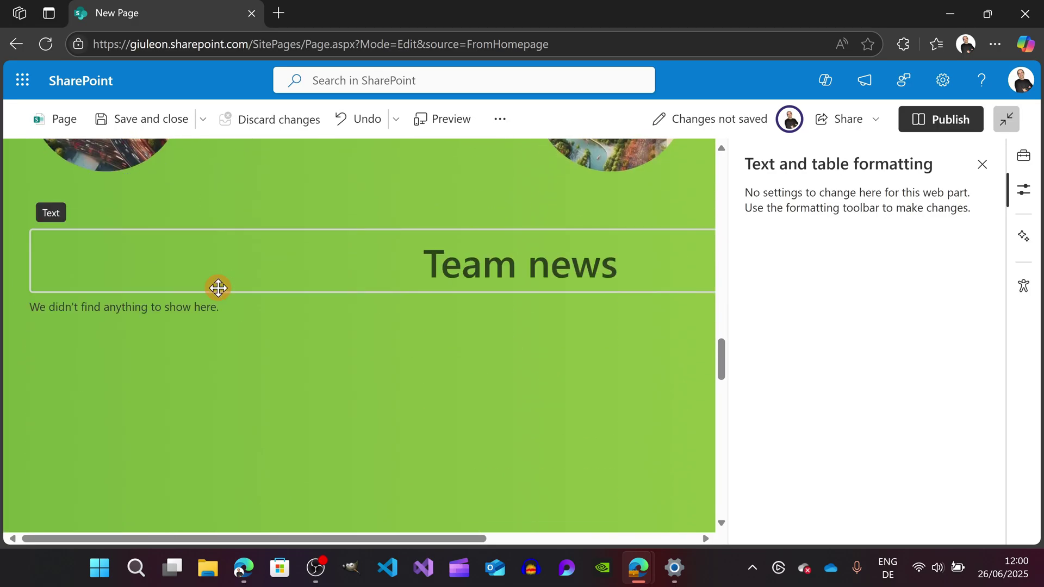
scroll(430, 347, up, 6)
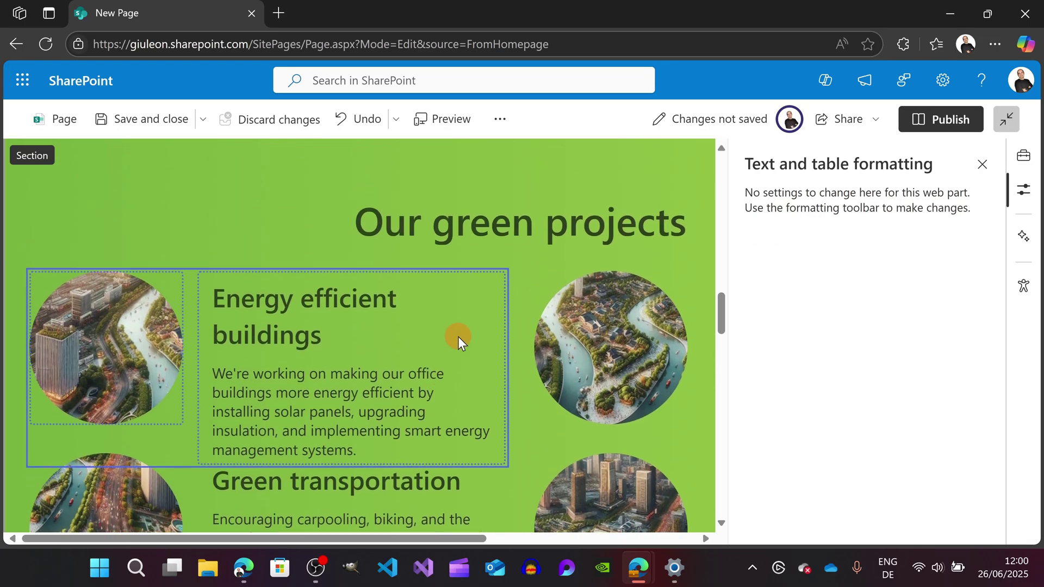
scroll(457, 337, up, 10)
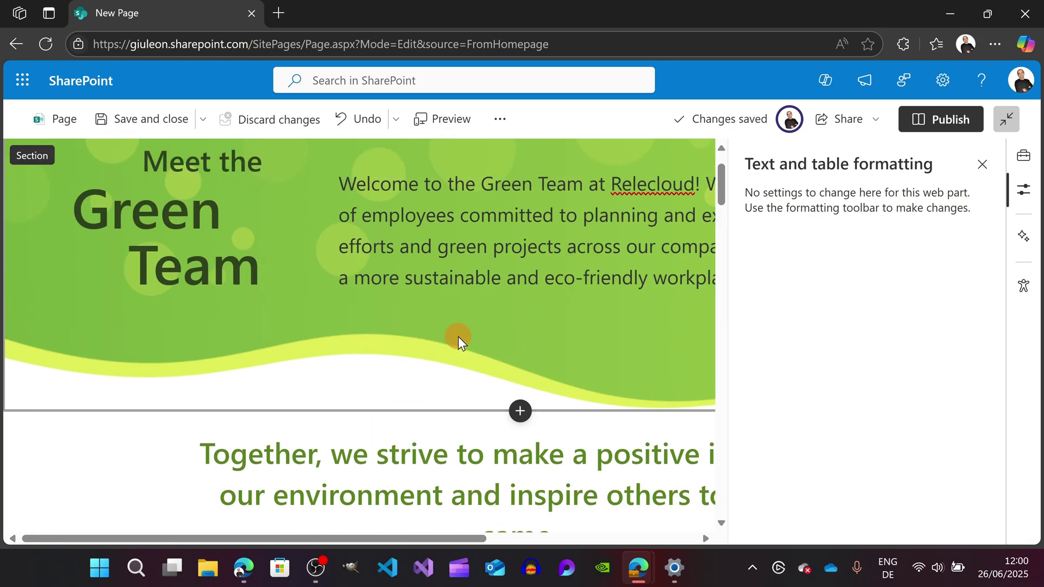
scroll(458, 337, up, 1)
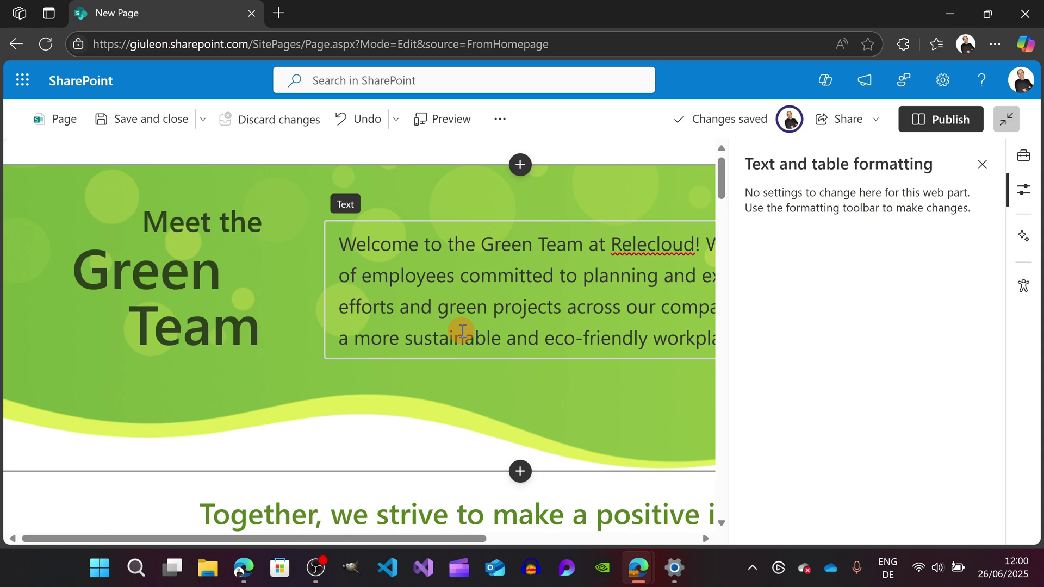